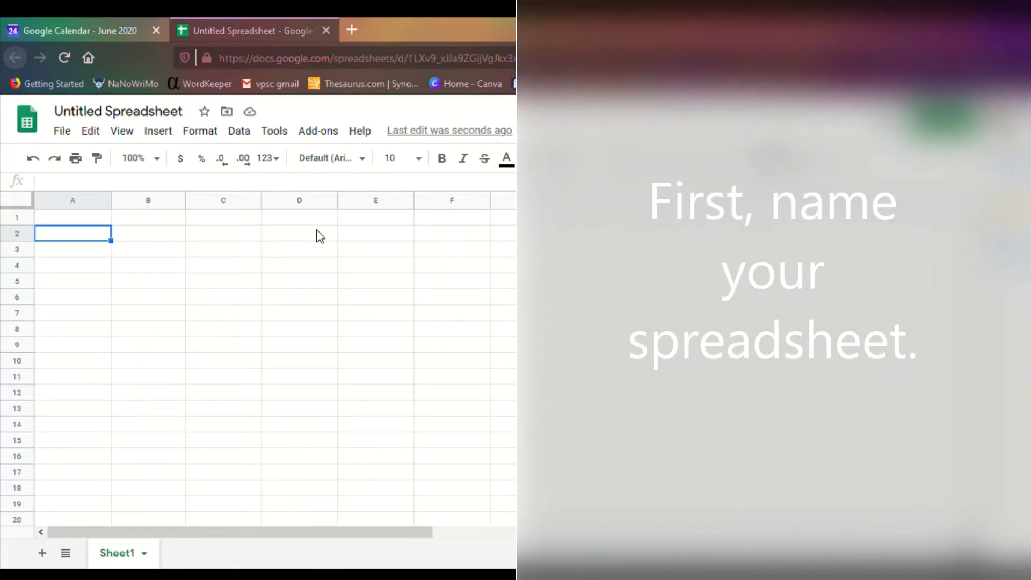
Rename the untitled spreadsheet as "Tutorial Spreadsheet".
click(124, 113)
text(Tutorial )
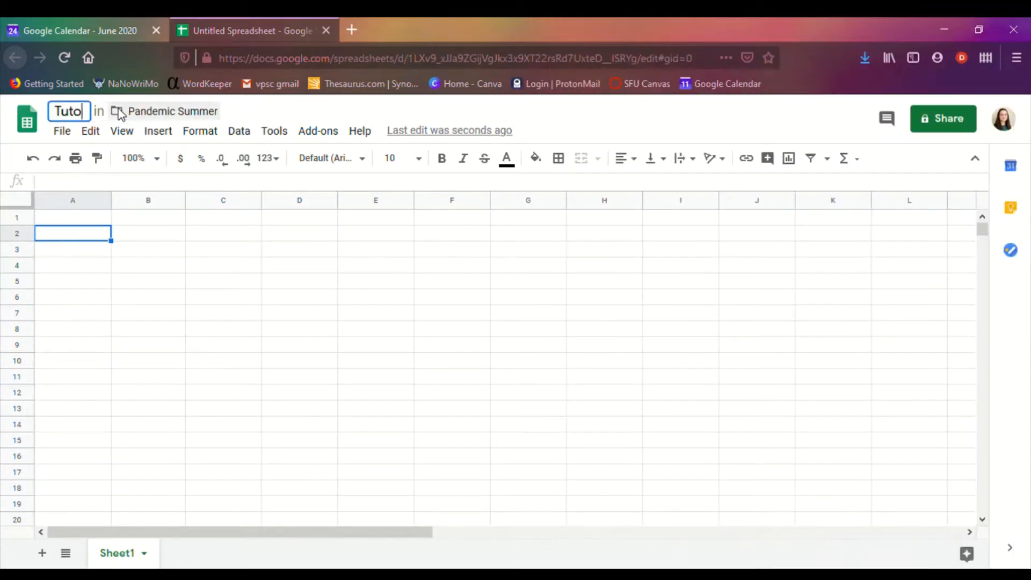
text(Spreadsheet)
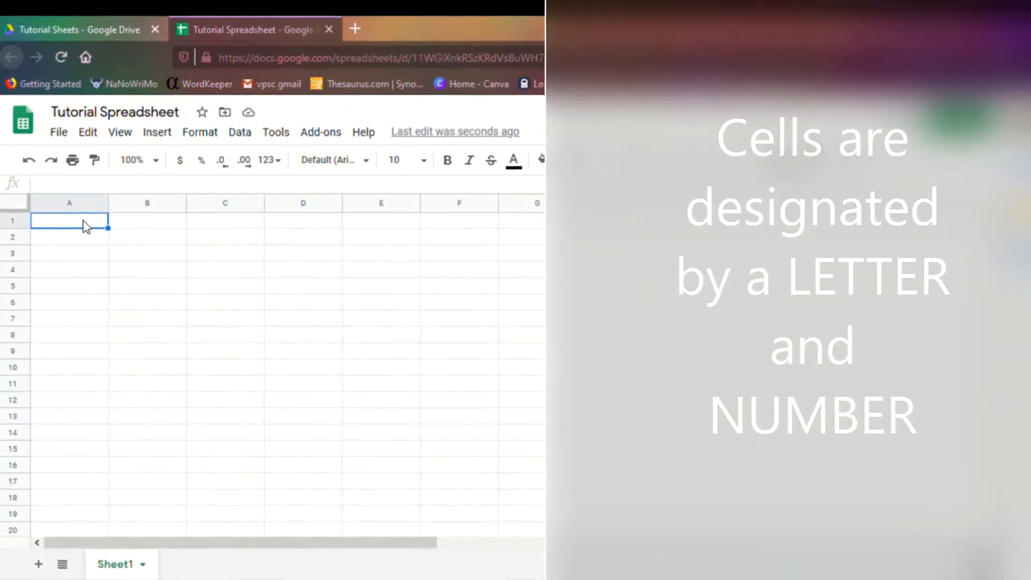
Fill cells A1, A2, B1 and B2 with the labels CELL A1, CELL A2, CELL B1 and CELL B2.
text(CELL A)
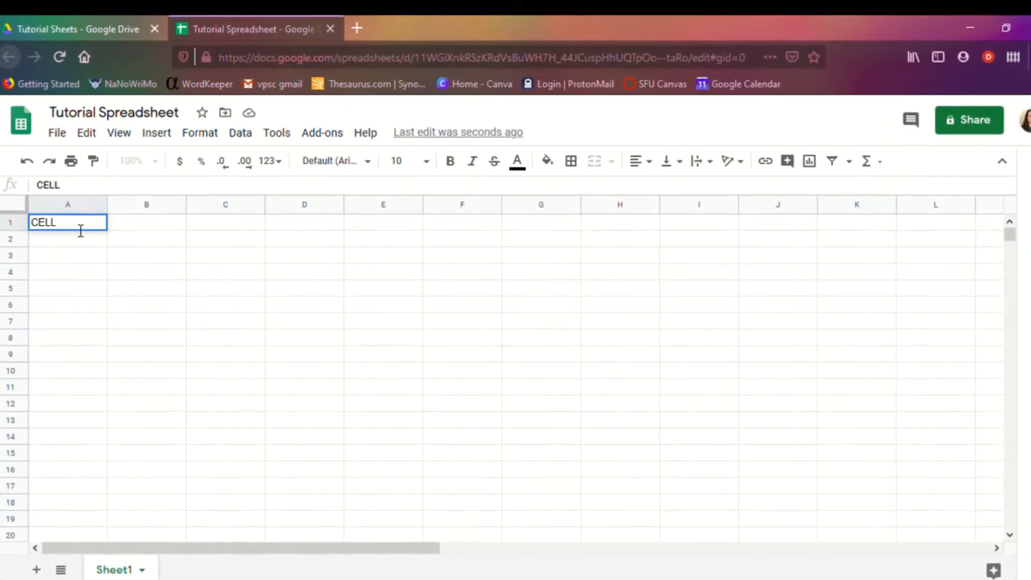
text(1)
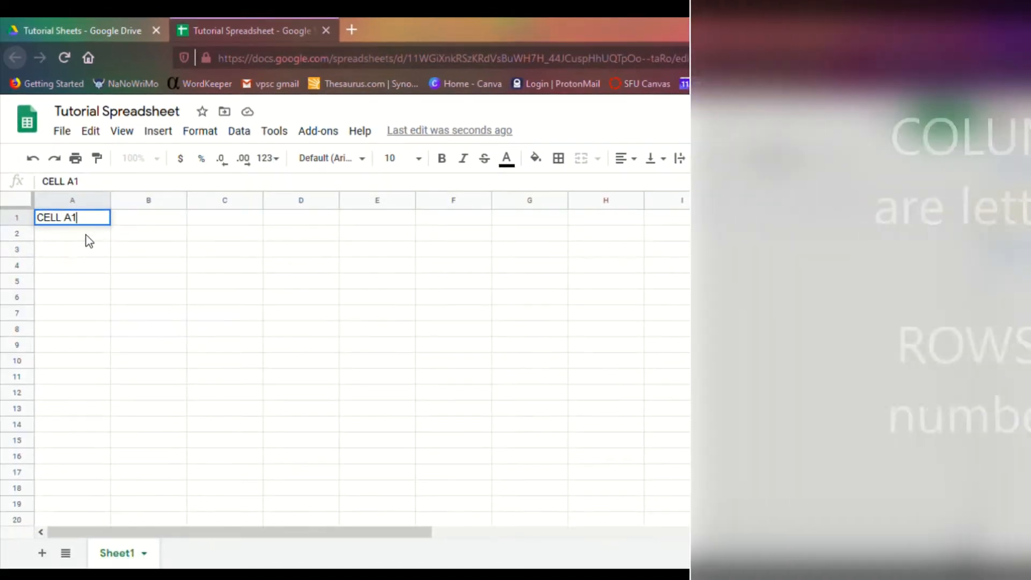
click(86, 238)
text(CELL A2)
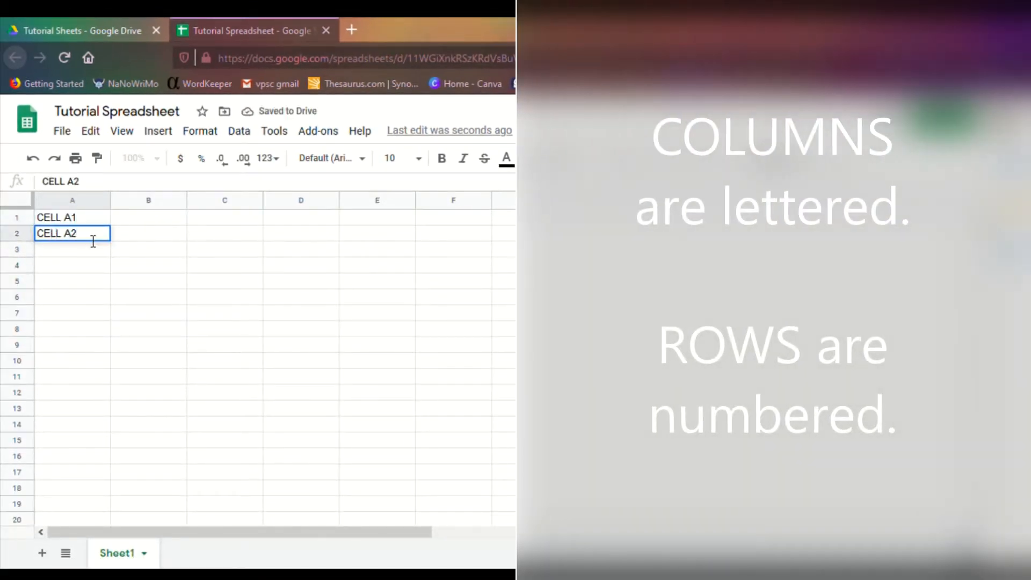
click(97, 250)
click(156, 221)
text(CELL B1)
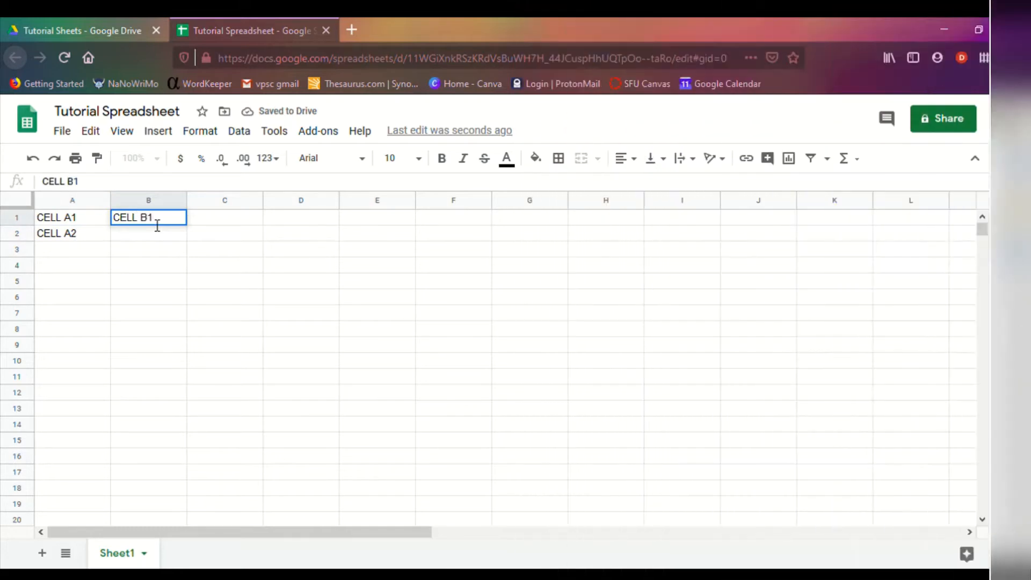
click(146, 233)
text(CELL B2)
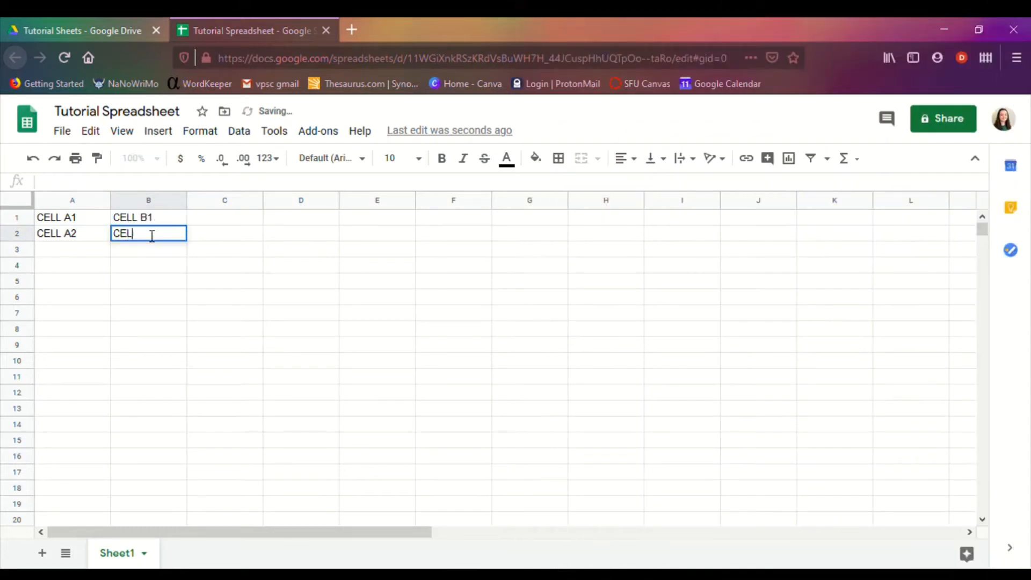
click(145, 251)
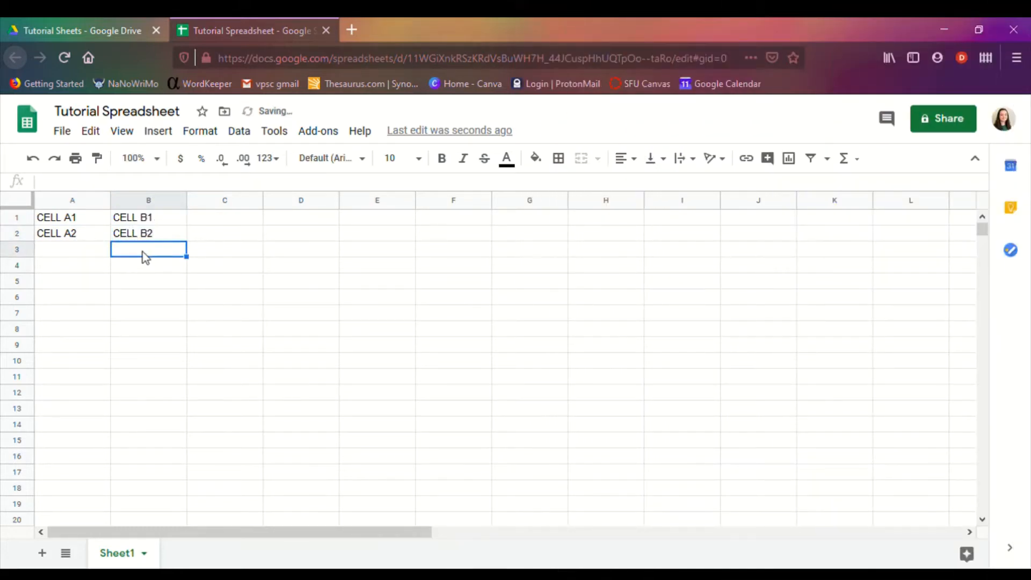
Move row 1 below row 2 and return it to its original place.
click(18, 218)
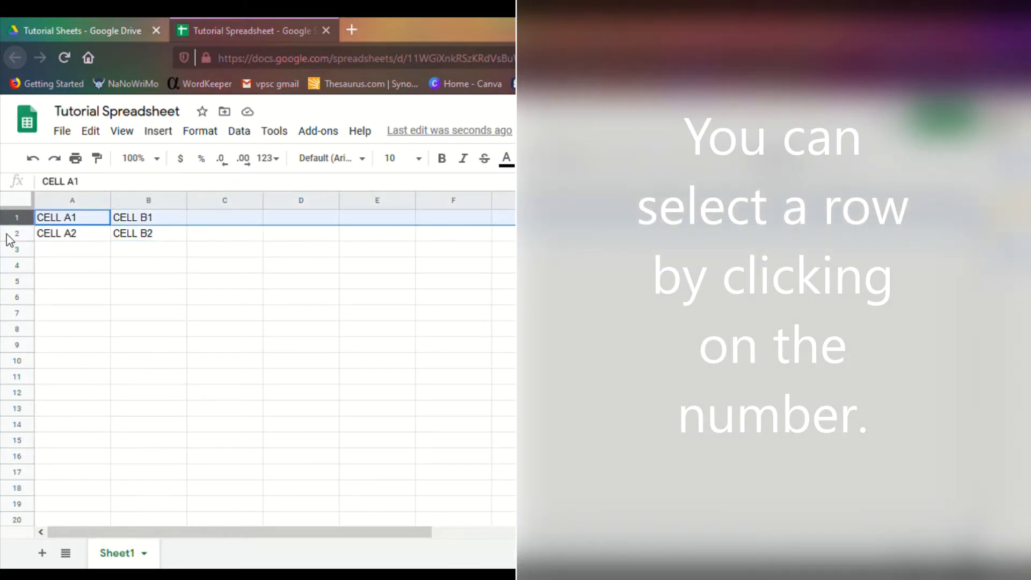
drag(16, 223, 27, 249)
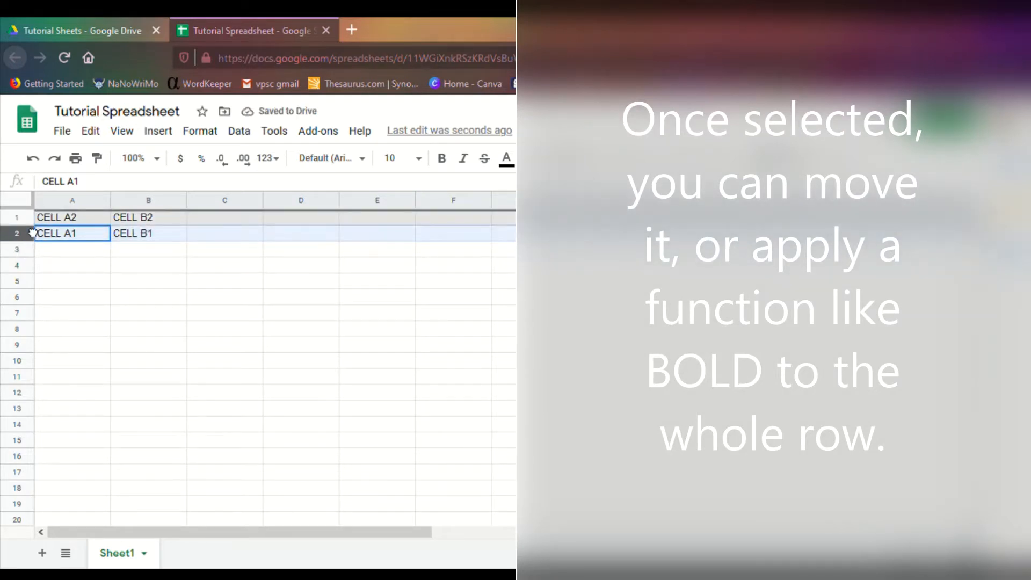
drag(33, 233, 33, 231)
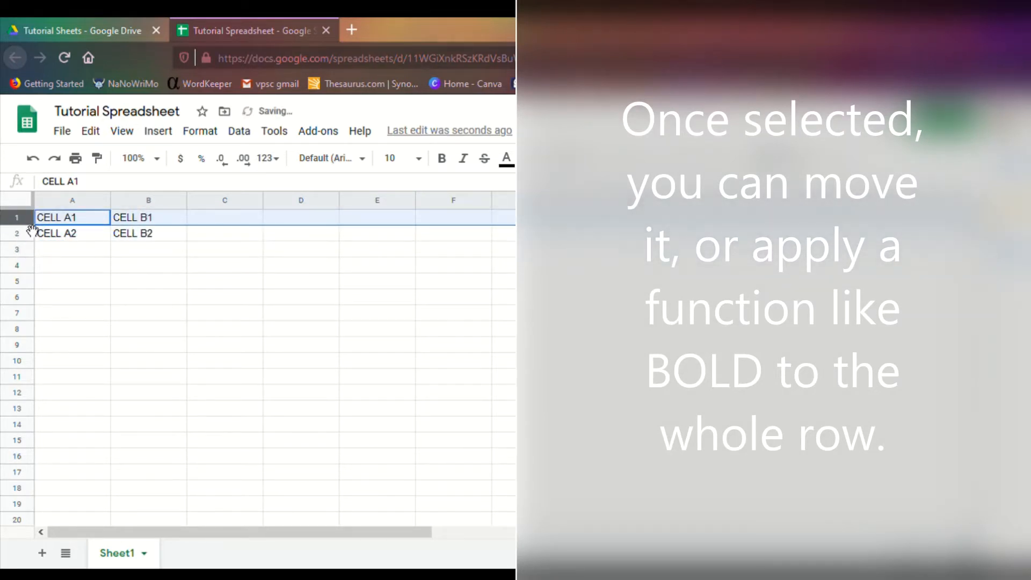
Apply bold to all of row 1 and remove it again.
click(445, 162)
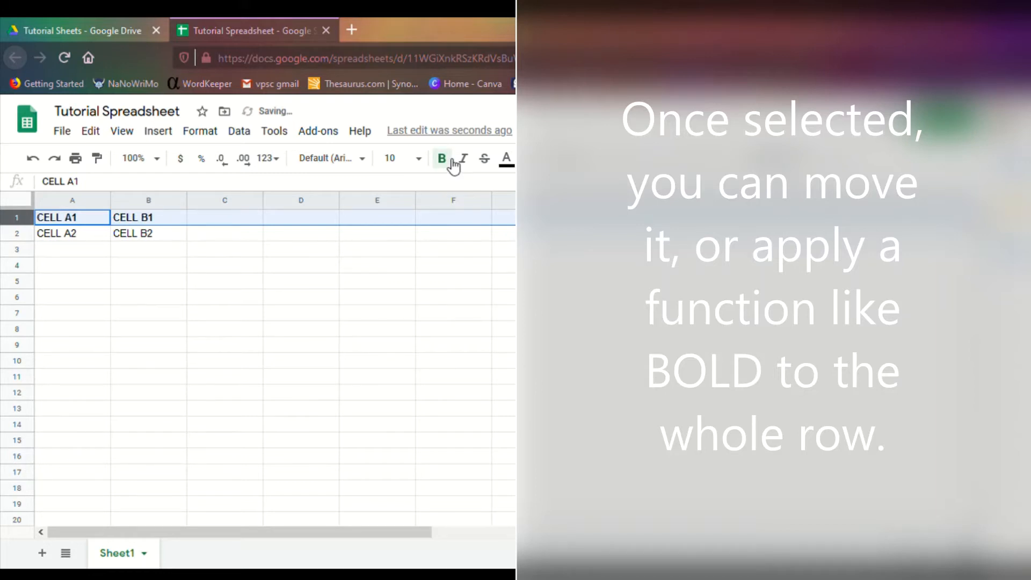
click(452, 161)
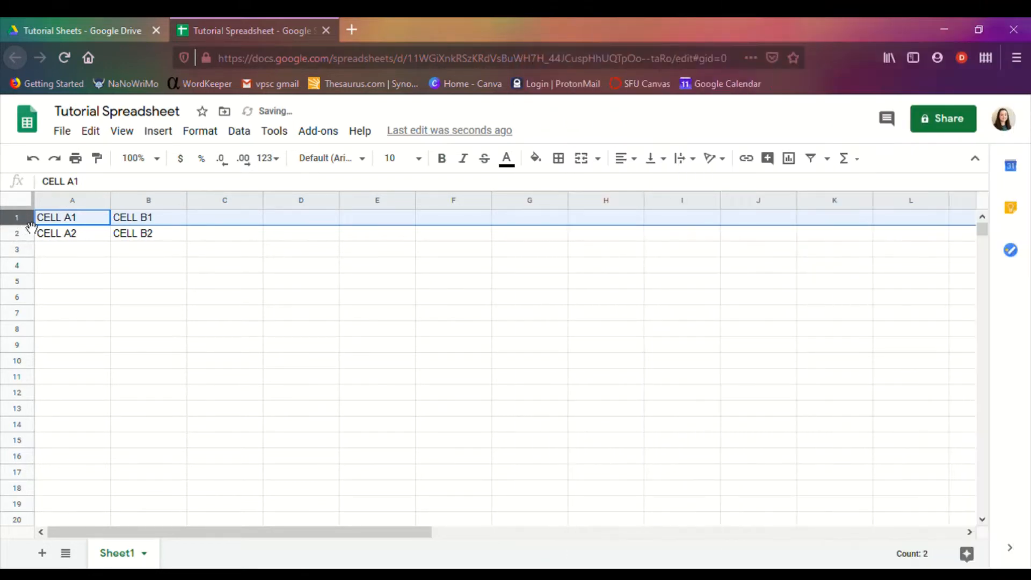
click(31, 225)
key(ctrl+c)
key(Escape)
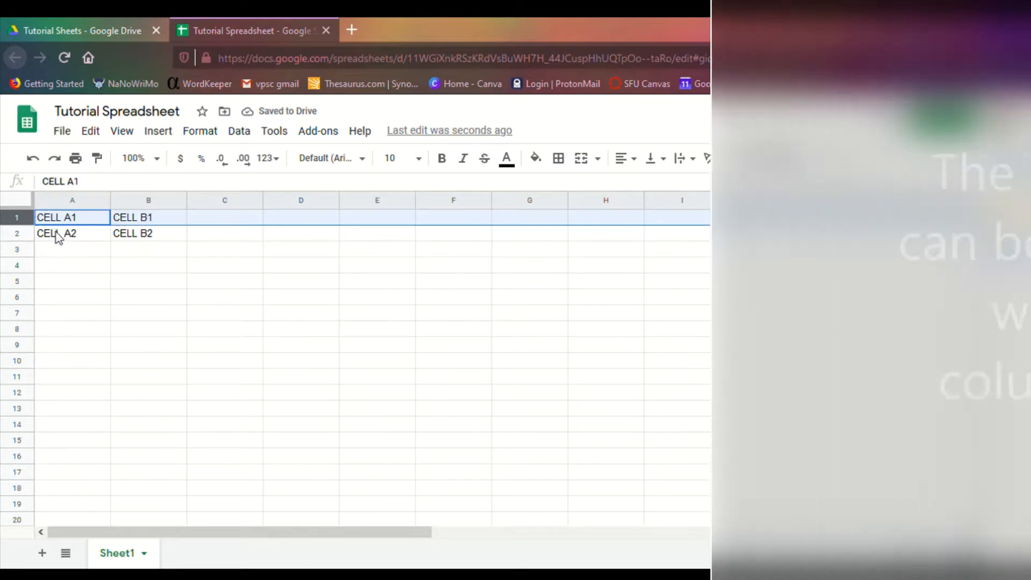
click(56, 234)
Move column A to the other side of column B and undo the move.
click(76, 202)
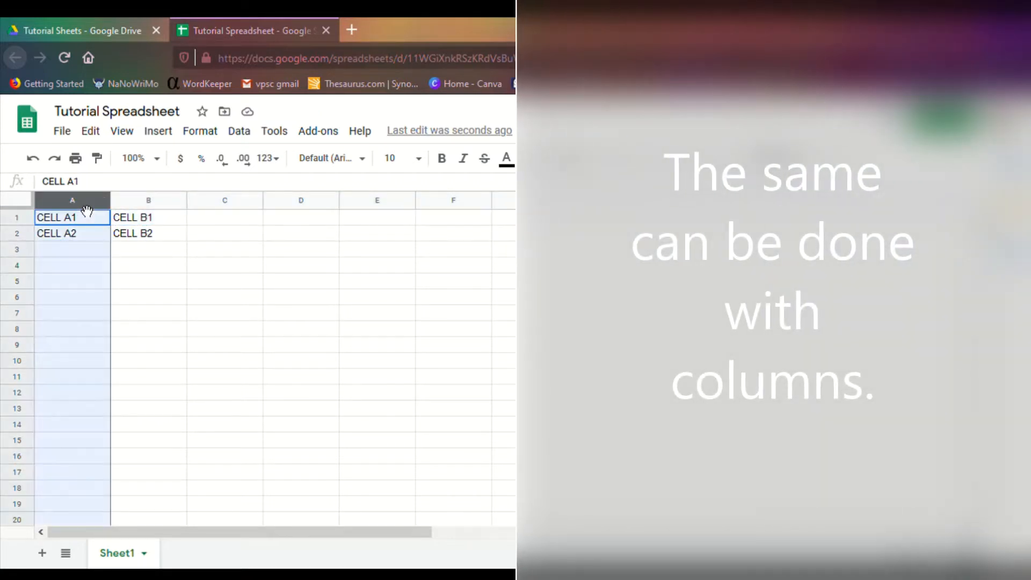
drag(84, 210, 152, 210)
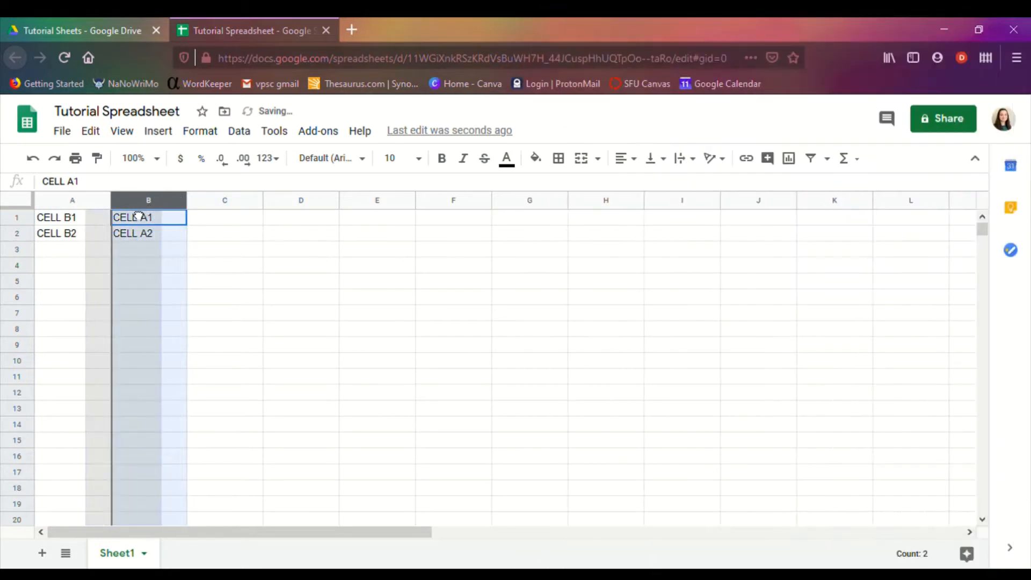
key(ctrl+z)
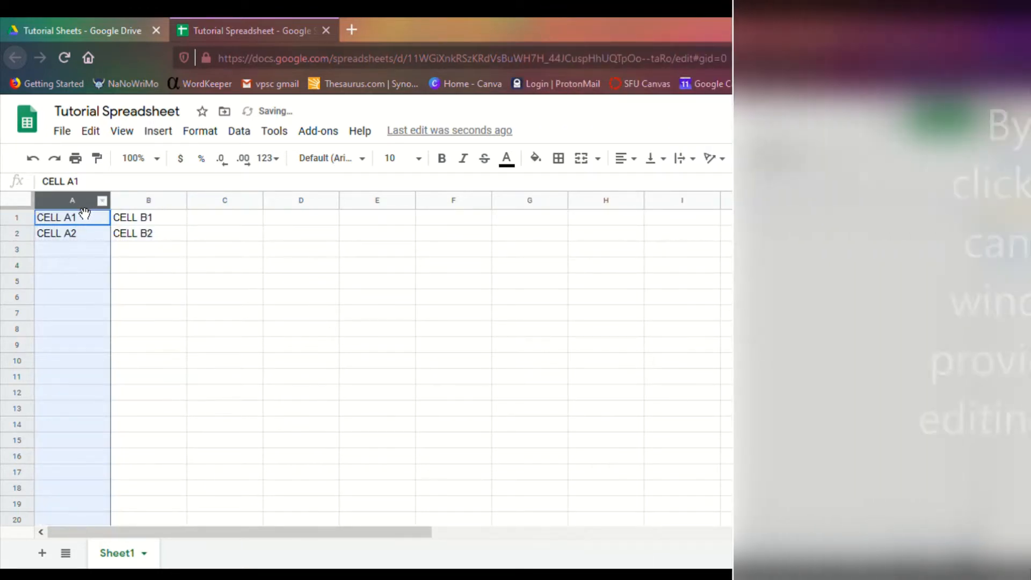
Examine the editing options offered for column A and for row 1, without applying any.
right_click(74, 208)
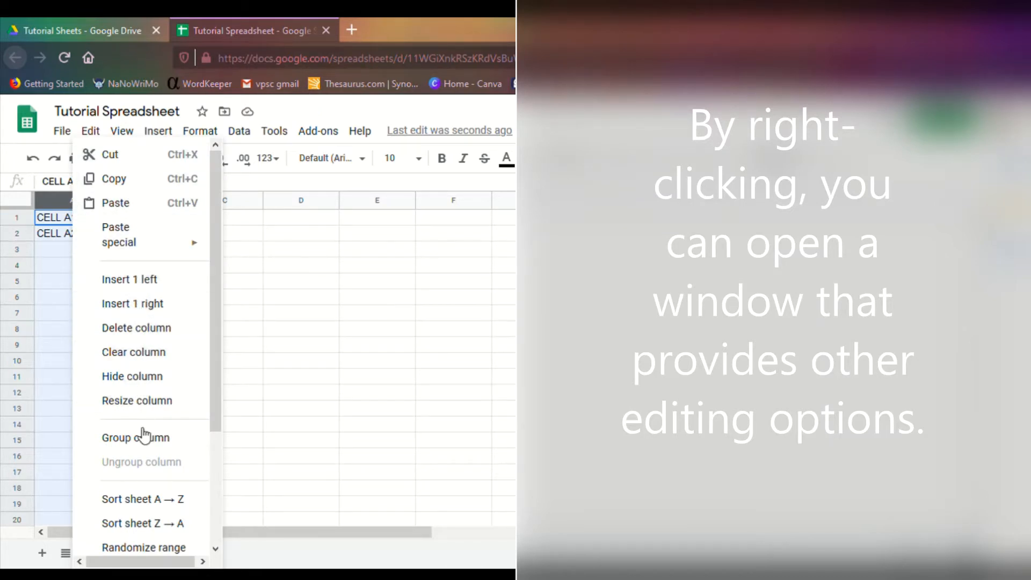
drag(214, 400, 212, 521)
click(259, 440)
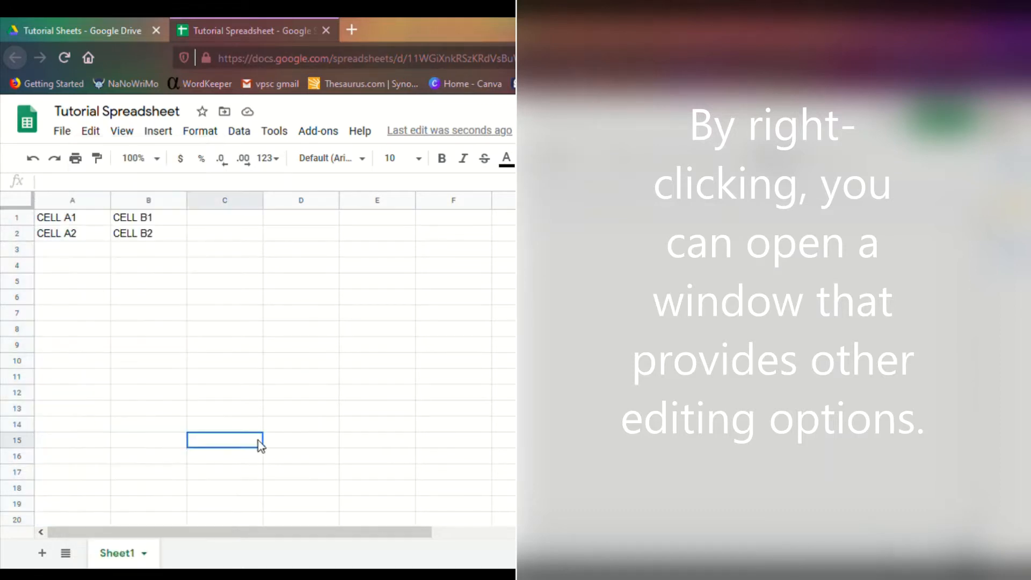
click(26, 218)
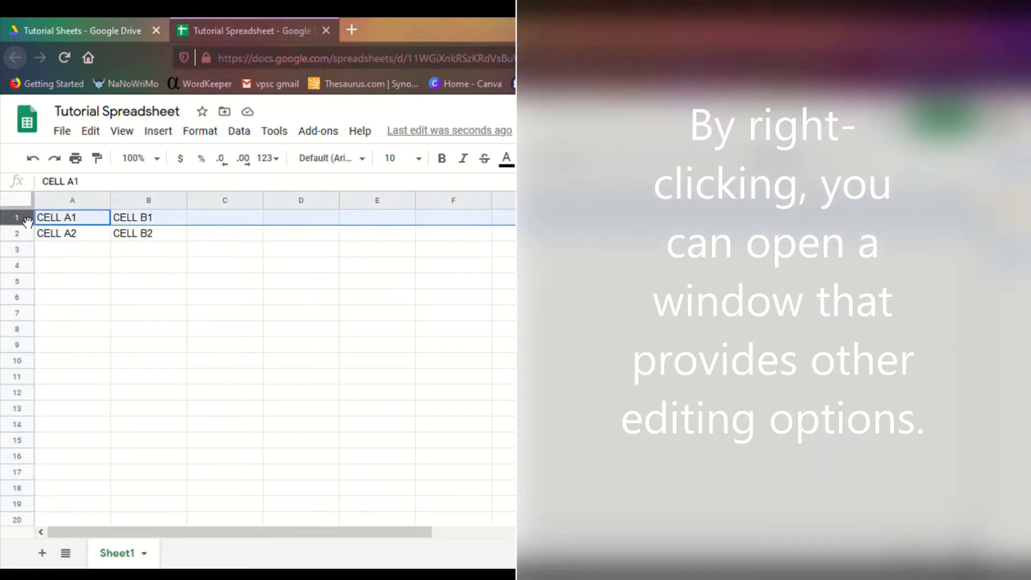
right_click(27, 220)
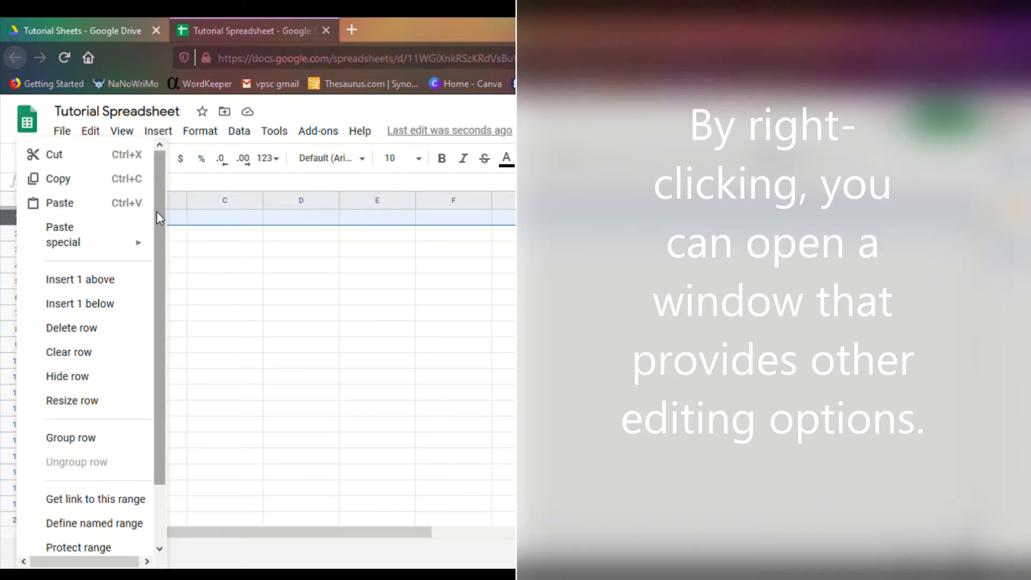
drag(156, 212, 153, 170)
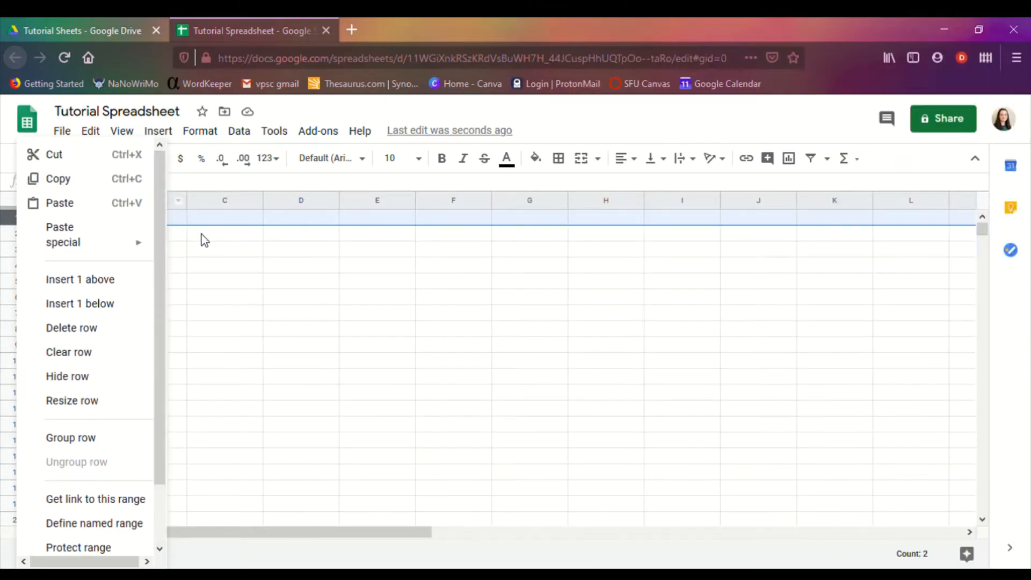
click(204, 240)
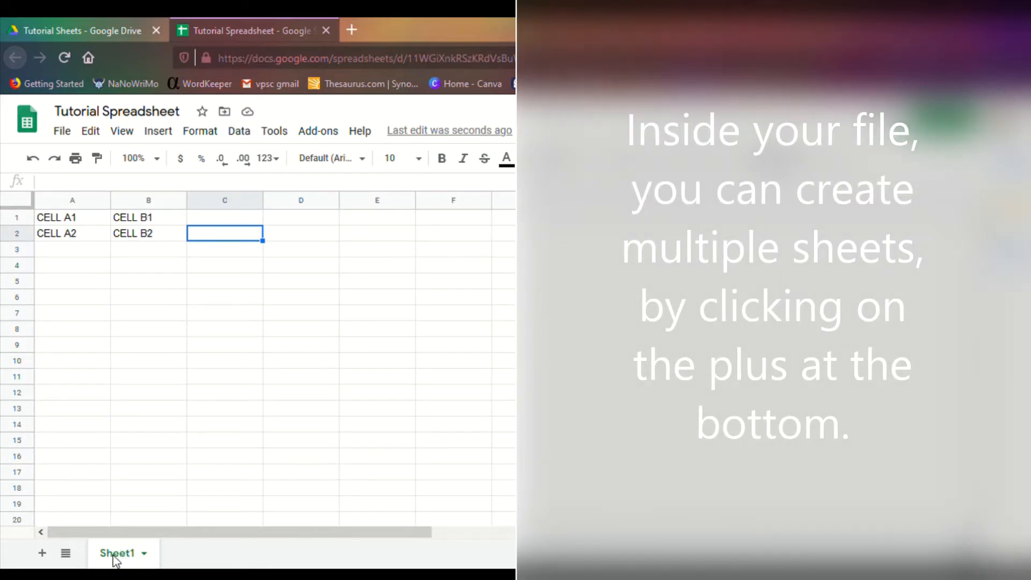
Add a second sheet to the file and return to Sheet1.
click(42, 553)
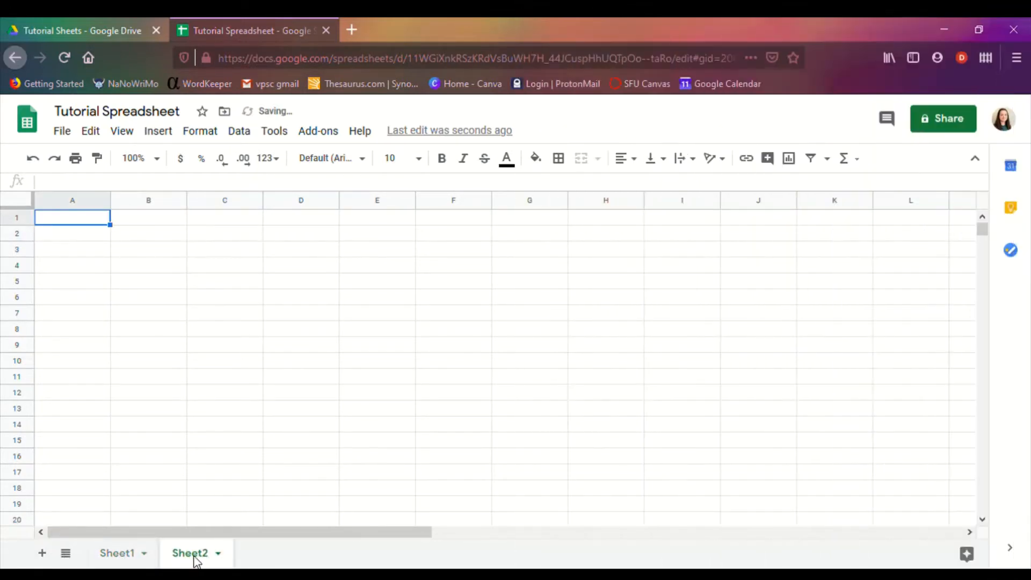
click(110, 553)
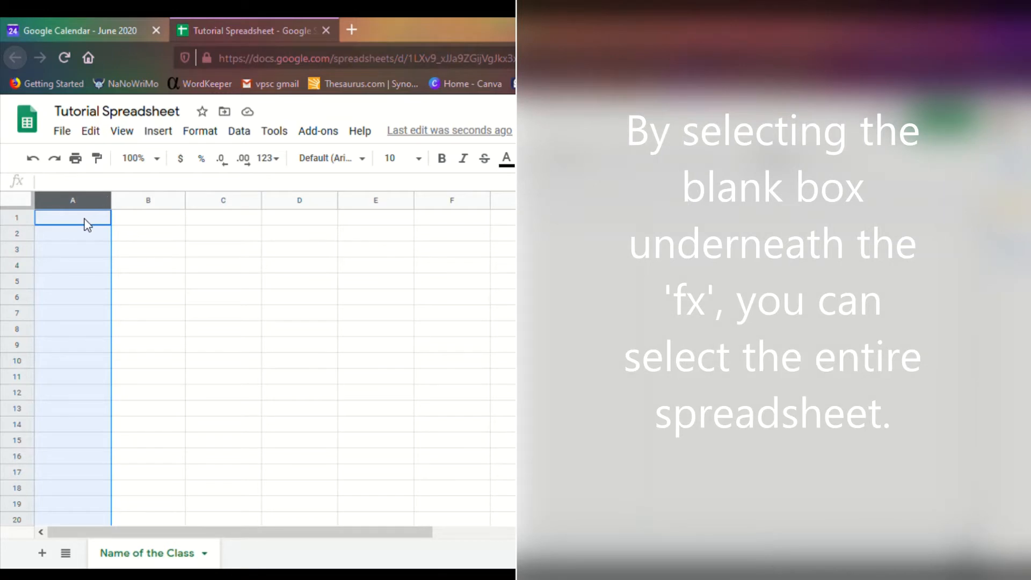
Apply alternating colors to the entire sheet, using the default grey style with a header.
click(87, 224)
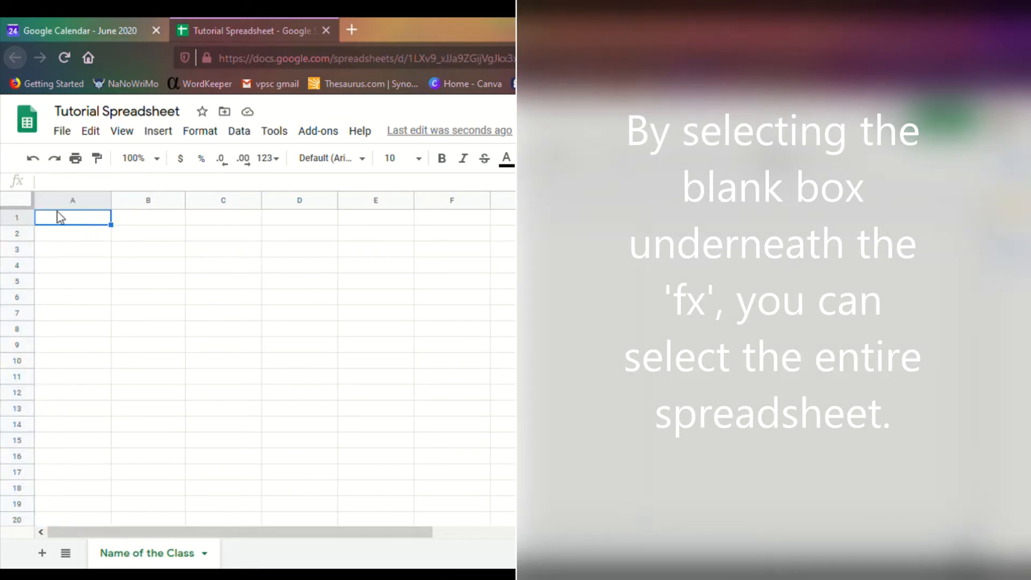
click(17, 203)
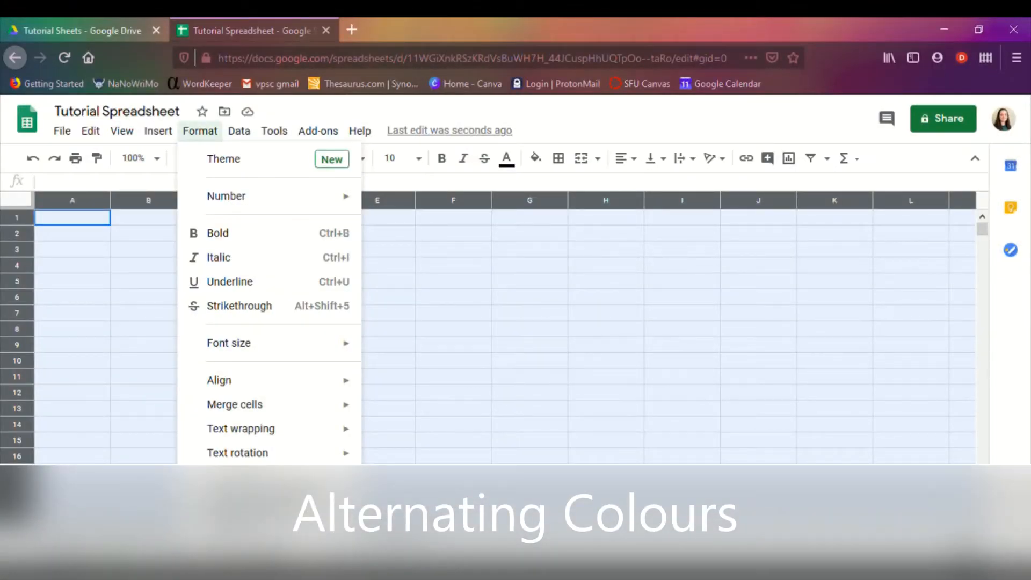
click(242, 513)
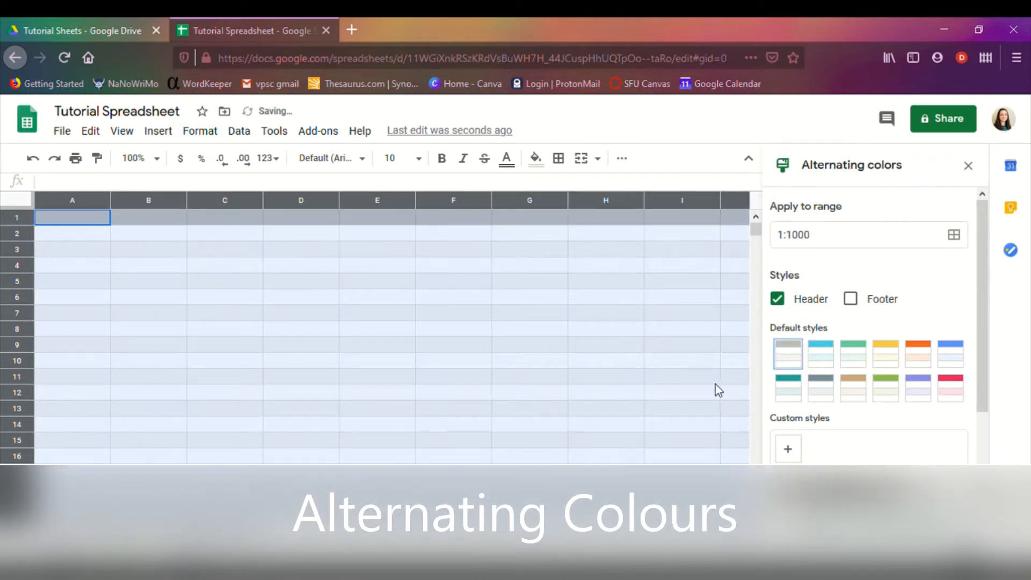
click(969, 168)
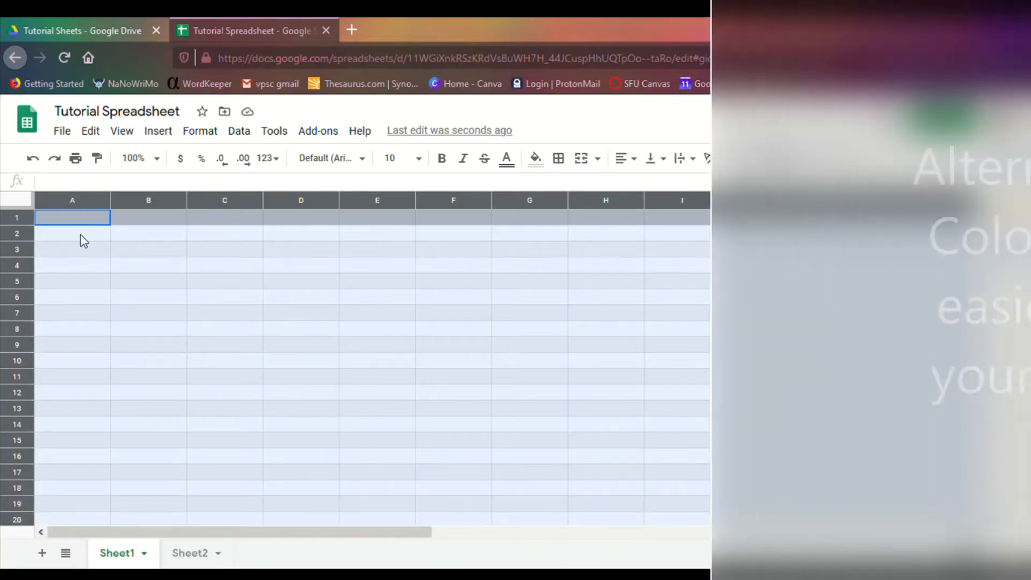
click(81, 236)
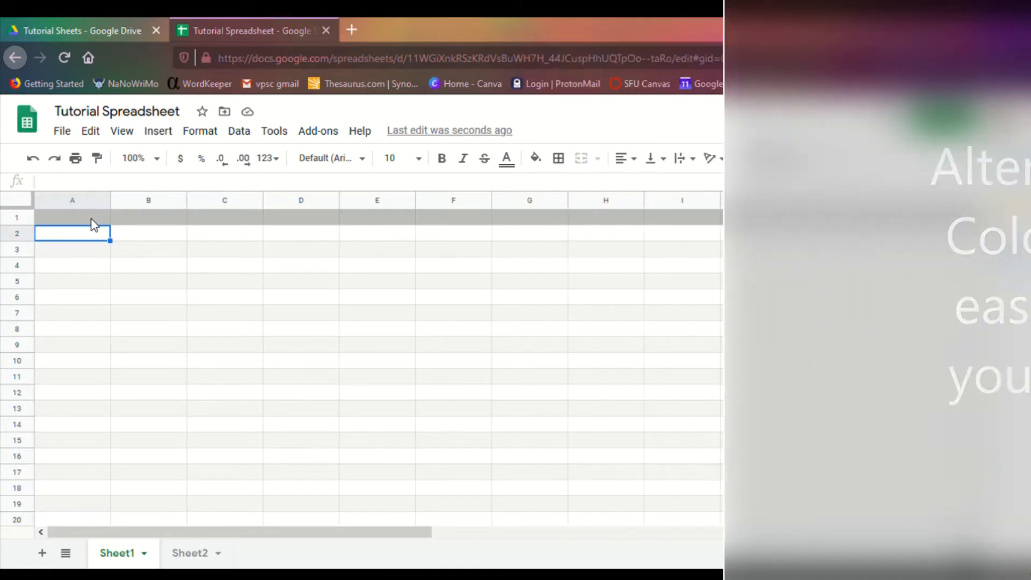
Enter the column headings "Student Name" in A1 and "Student Number" in B1.
click(56, 219)
text(Student N)
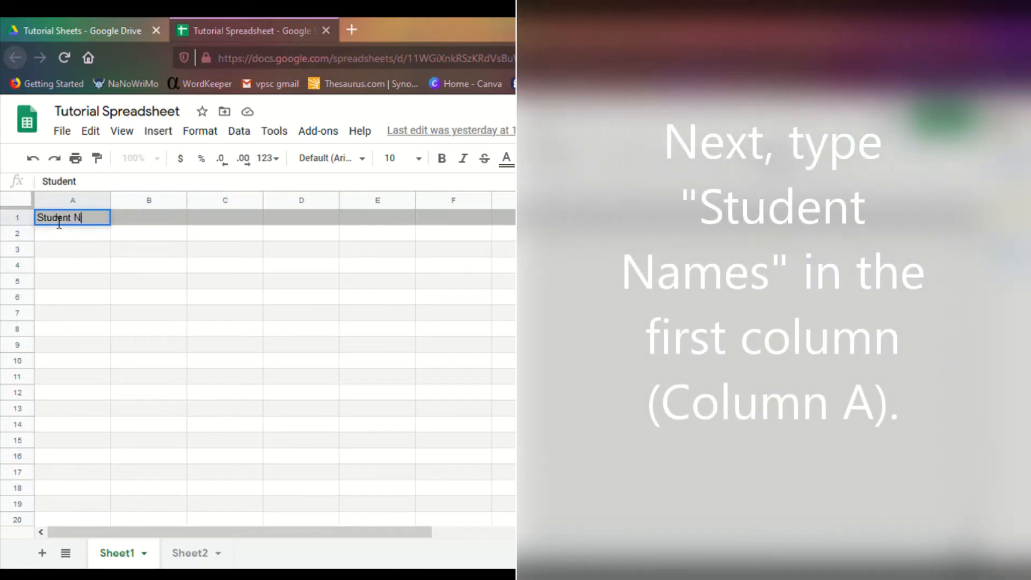
text(ame)
click(127, 221)
text(Student)
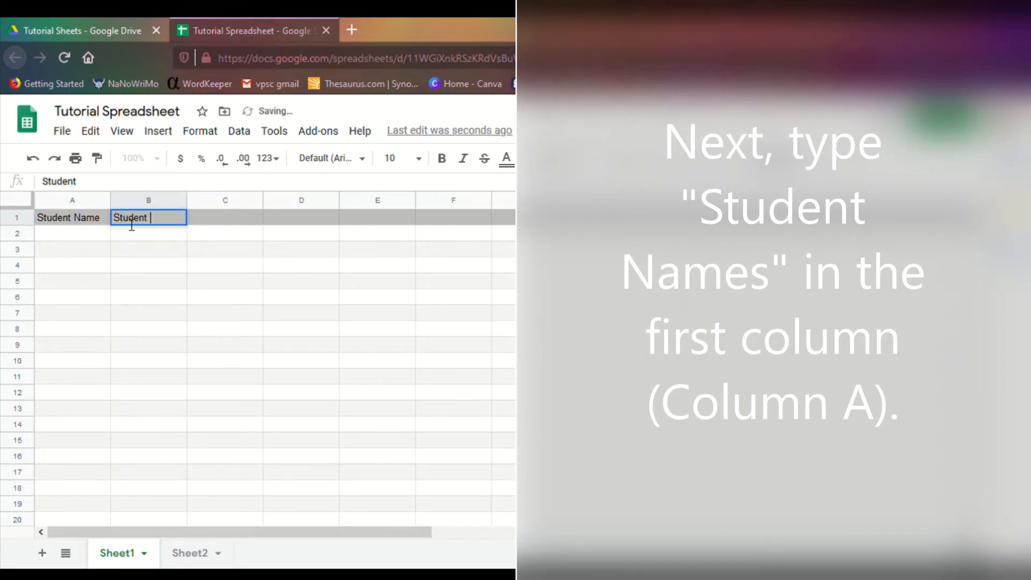
text( Number)
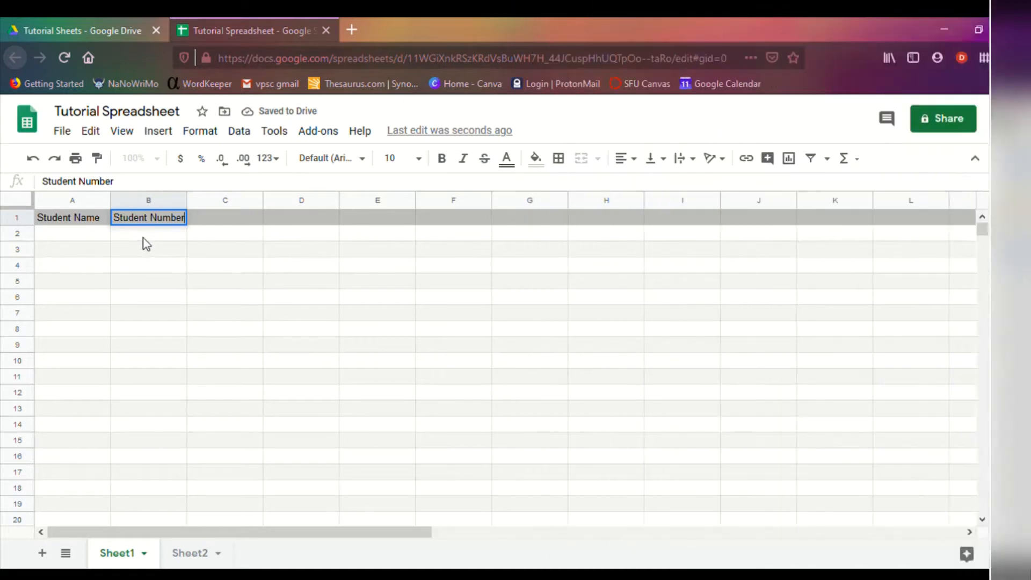
Enter the full names of the three sample students in cells A2 to A4.
click(141, 237)
click(72, 236)
text(Hermione Granger)
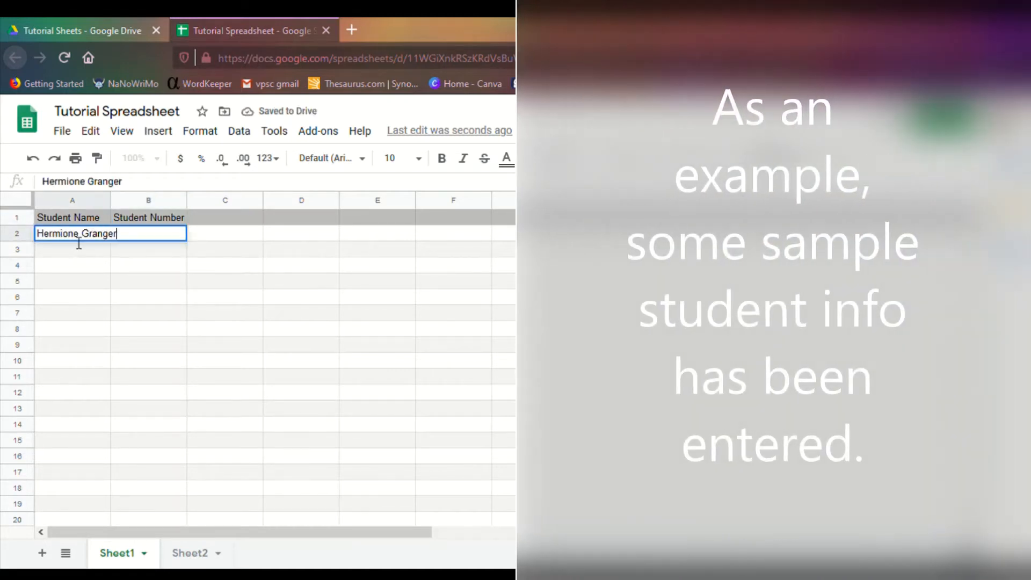
key(Return)
text(Harry Potter)
key(Return)
text(Ronald Weasley)
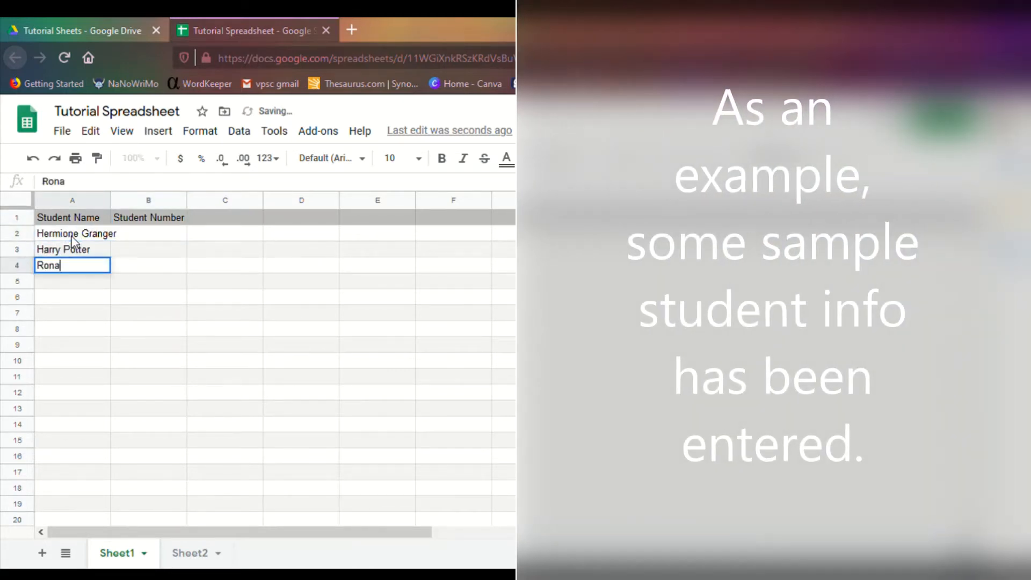
Enter the fourth sample student's full name in cell A5.
key(Return)
text(Luna Lovegood)
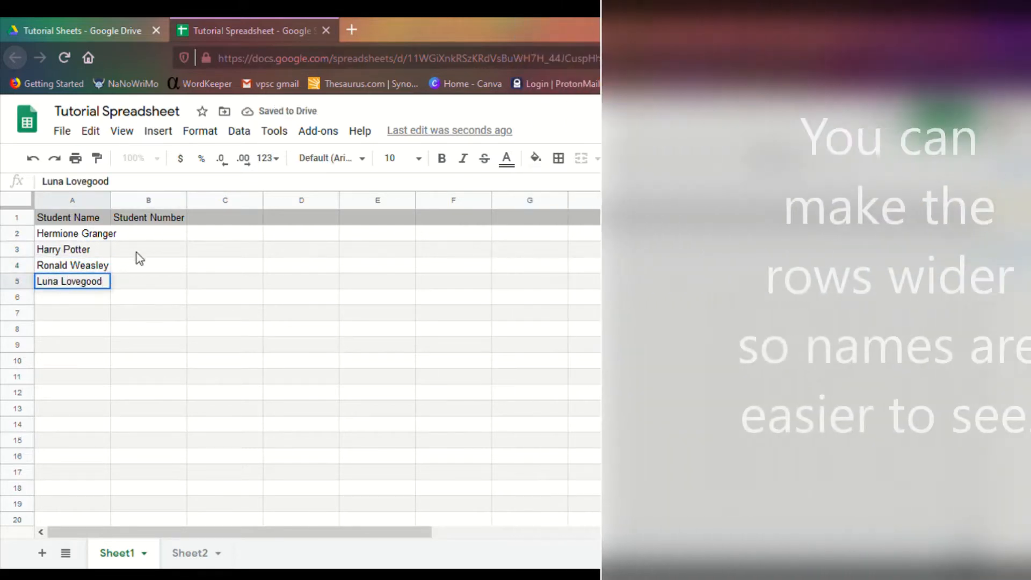
click(136, 252)
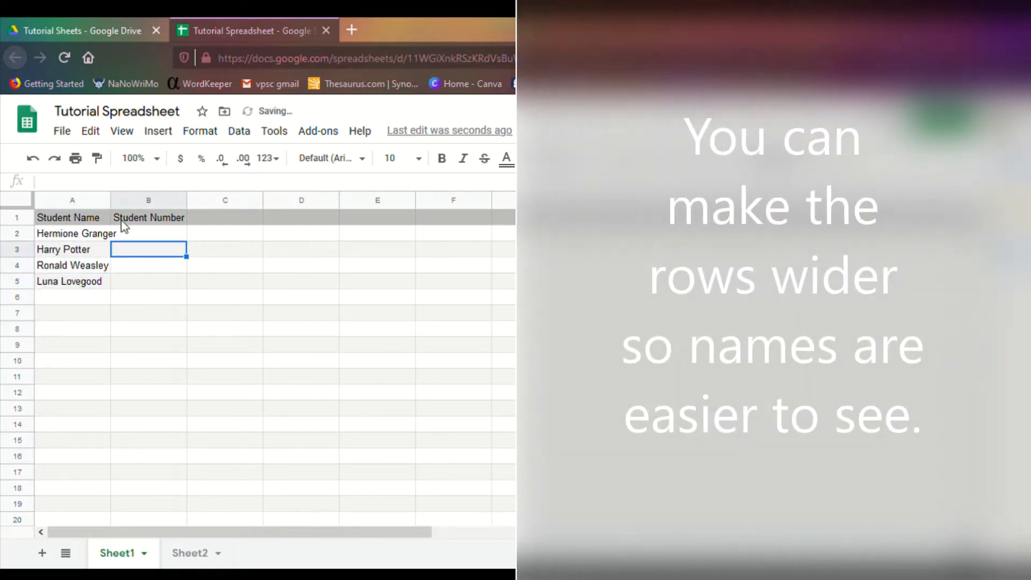
Widen columns A and B to about twice their default width so names and numbers fit.
right_click(163, 203)
drag(115, 209, 186, 208)
click(212, 279)
drag(269, 202, 338, 203)
Enter a six-digit student number for each of the four students in cells B2 to B5.
click(225, 236)
text(123456)
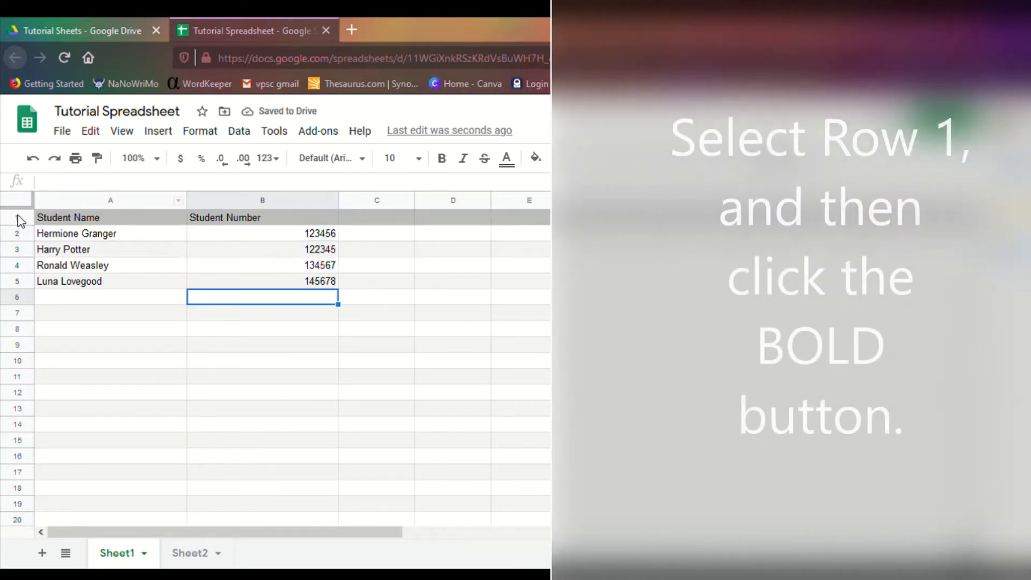
Make the header text in row 1 bold and centre-align all cells of the sheet.
click(18, 217)
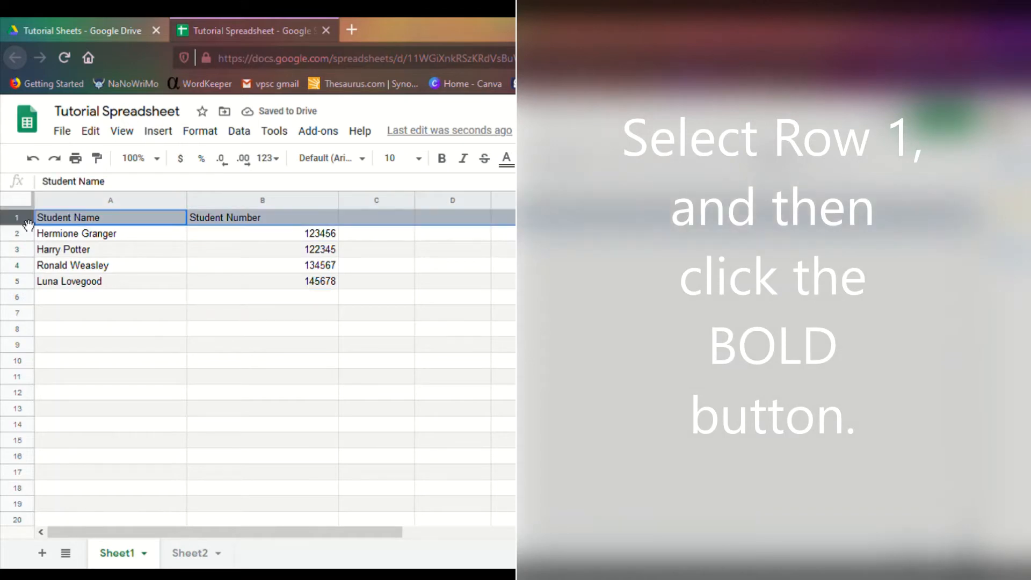
click(449, 164)
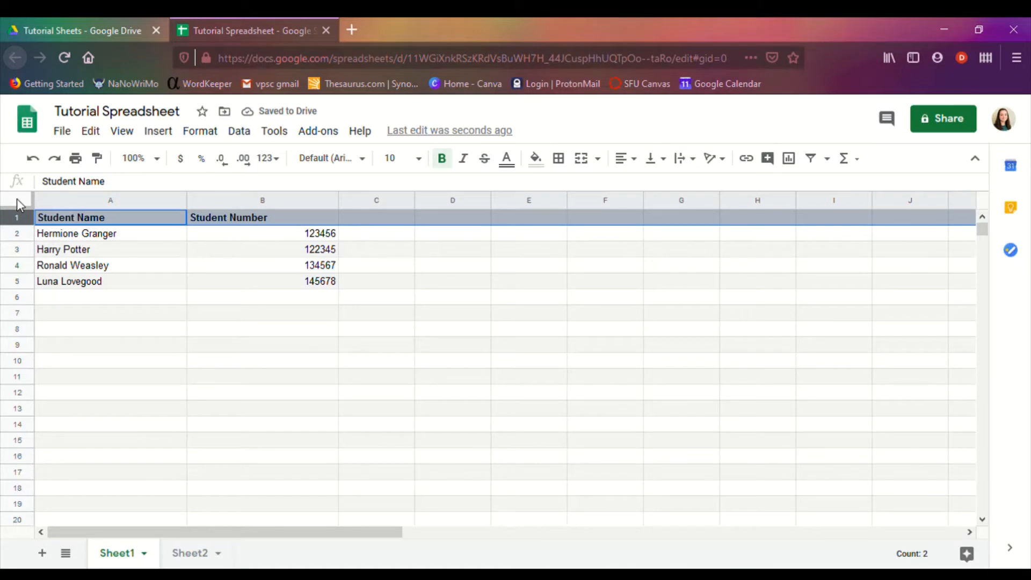
click(17, 199)
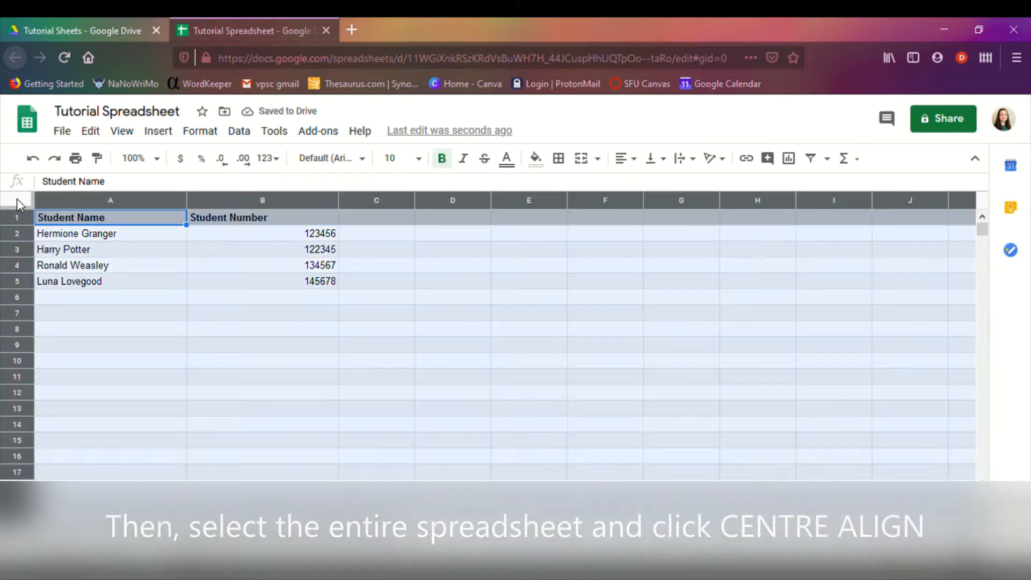
click(624, 158)
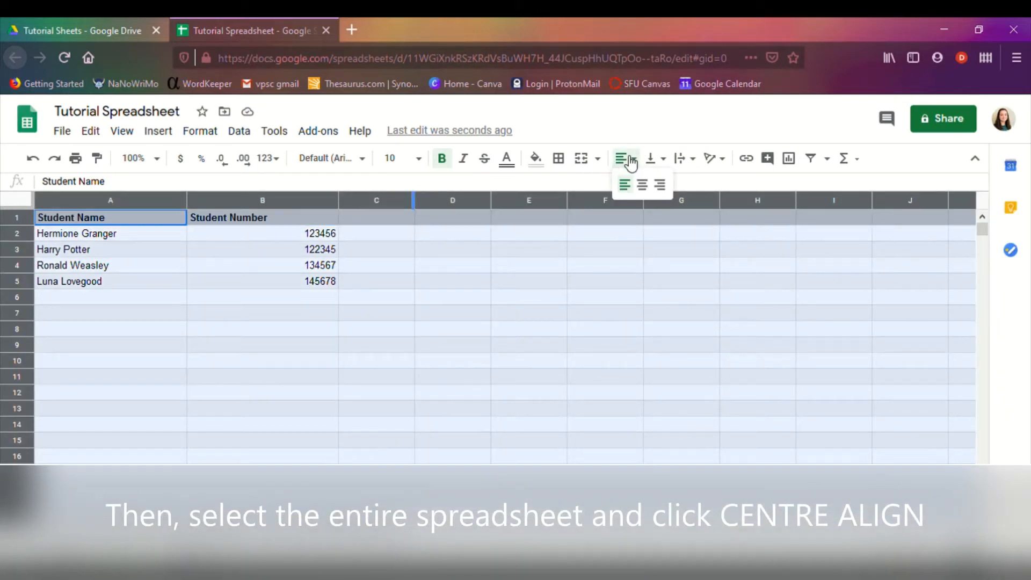
click(647, 188)
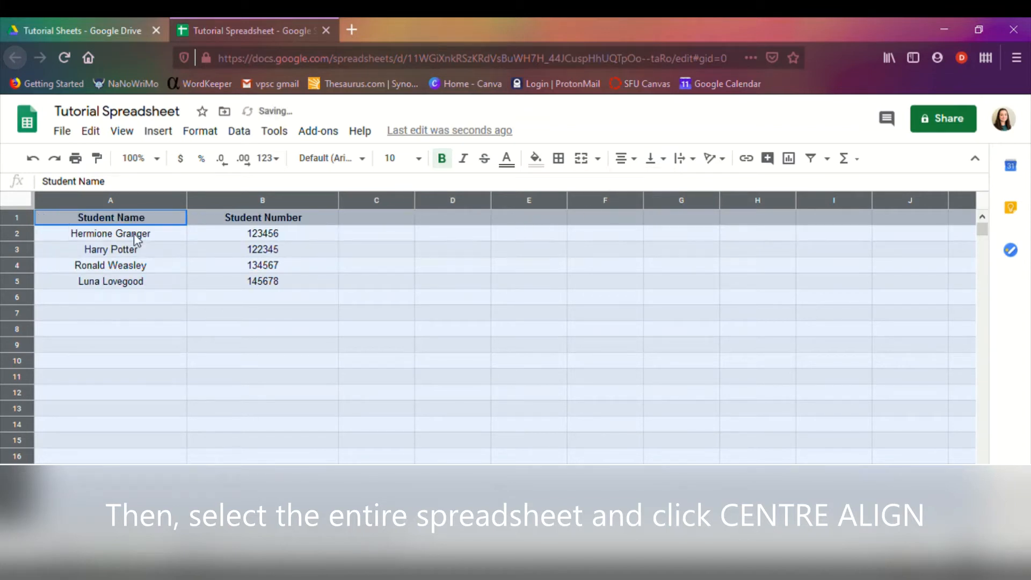
click(135, 238)
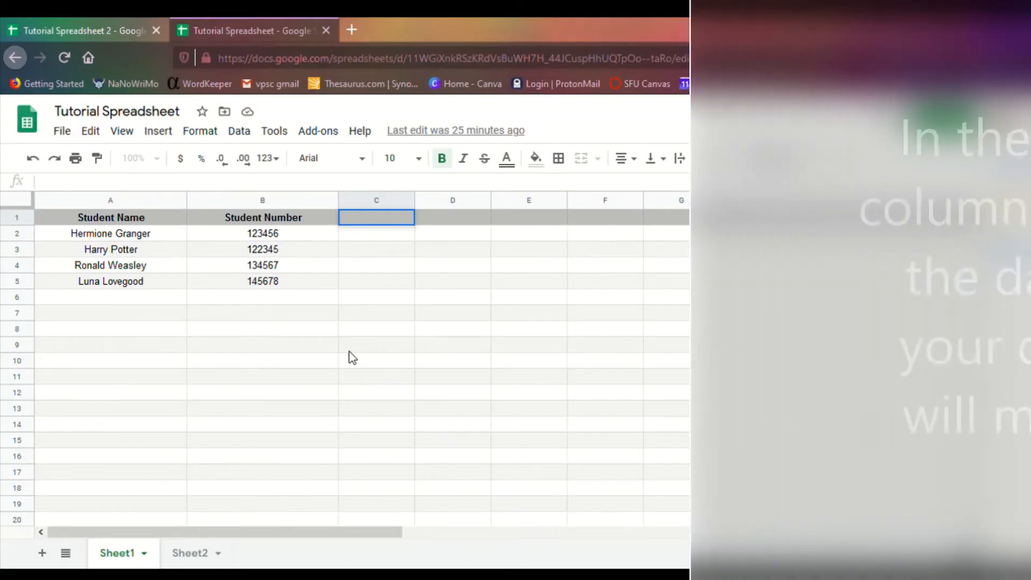
Enter the class dates 2020-06-23 in C1 and 2020-06-25 in D1.
text(2020-)
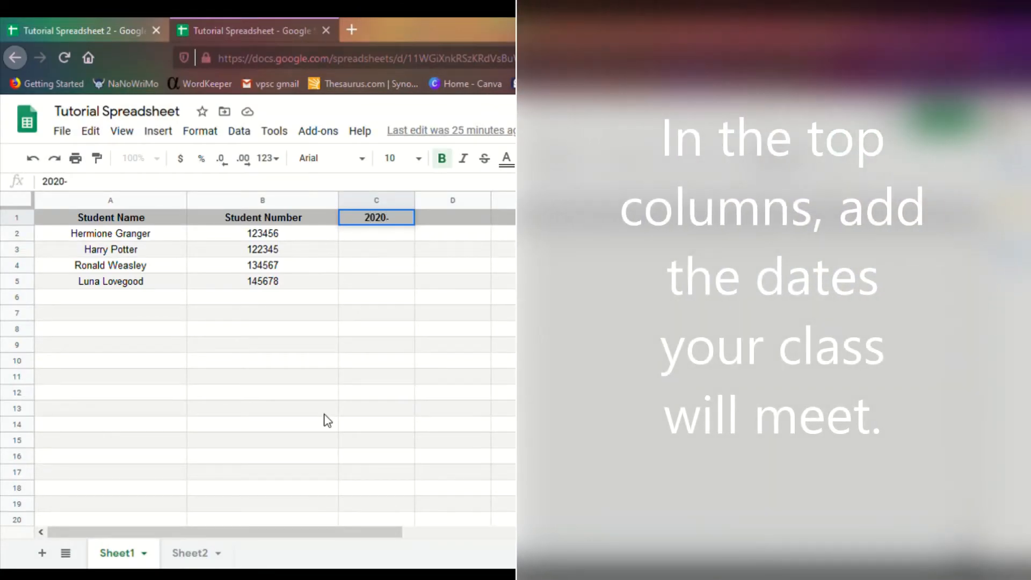
text(06-23)
click(470, 221)
text(2020-06)
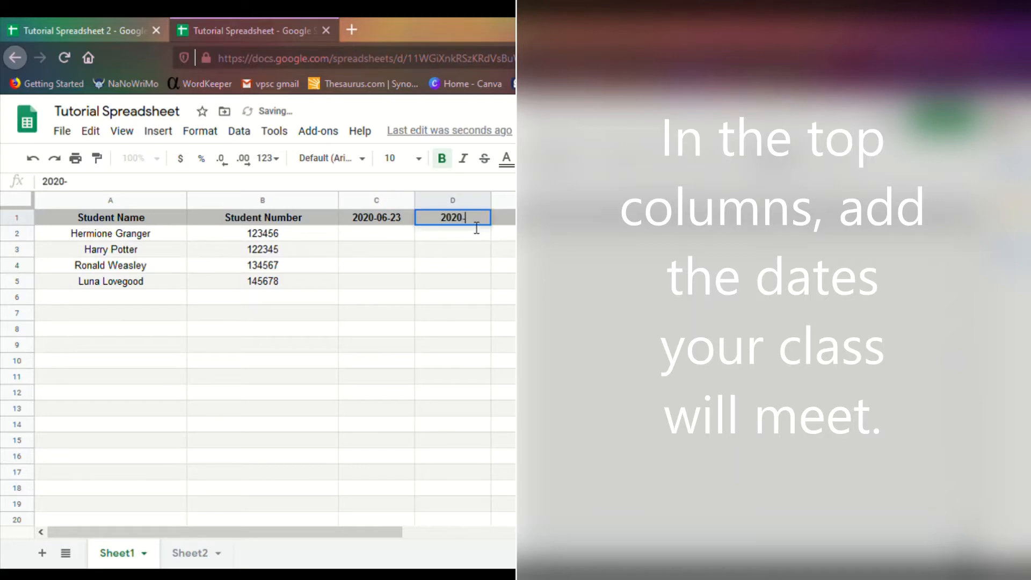
text(-25)
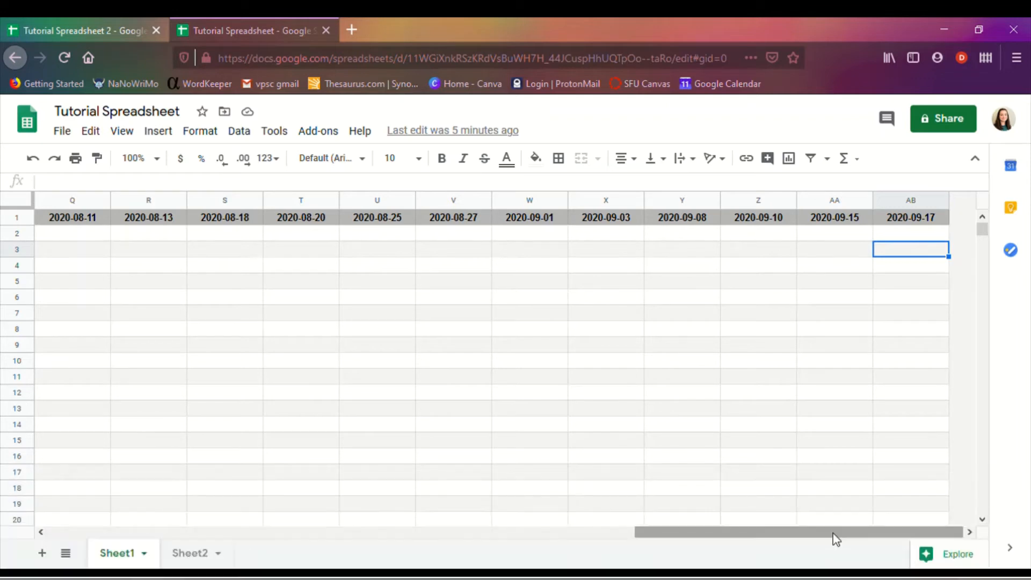
Freeze one column so that the student names in column A stay in place beside the date columns.
drag(836, 537, 231, 537)
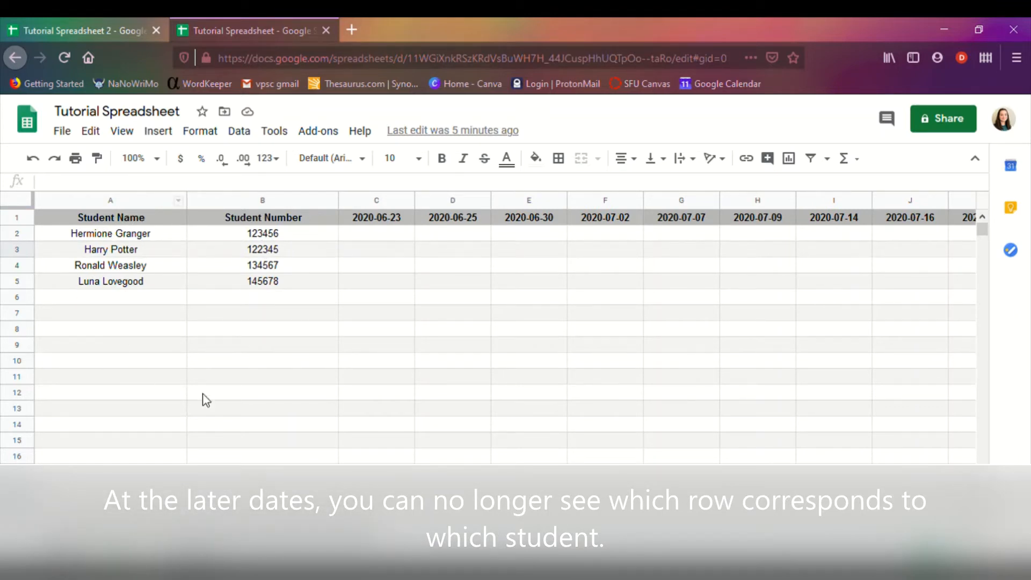
drag(231, 537, 893, 537)
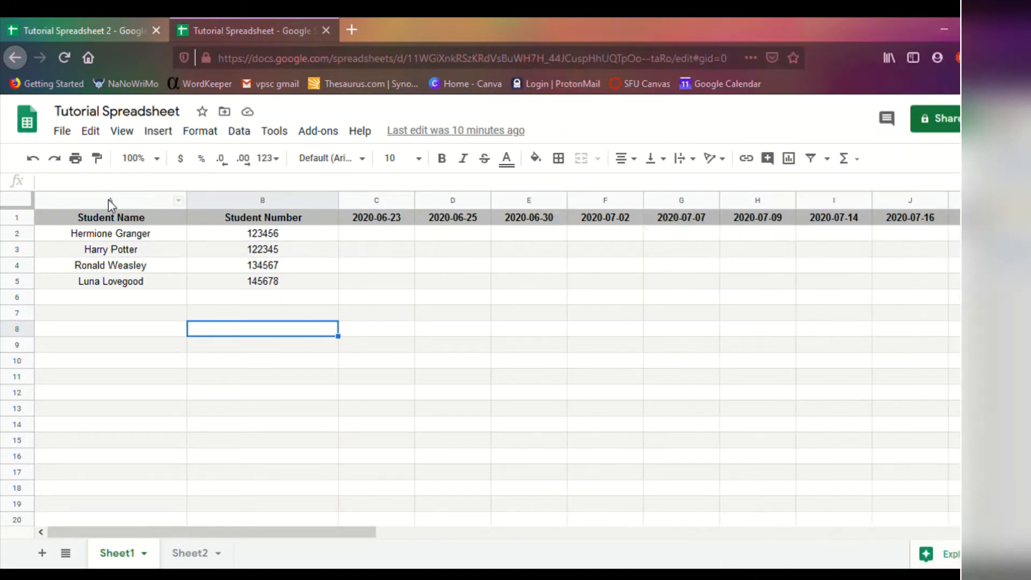
click(109, 199)
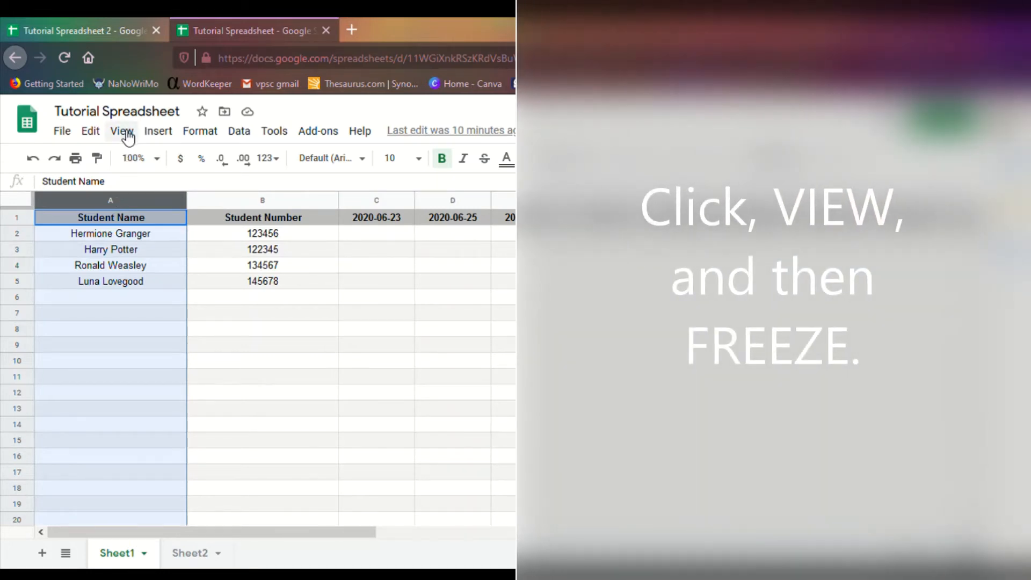
click(122, 131)
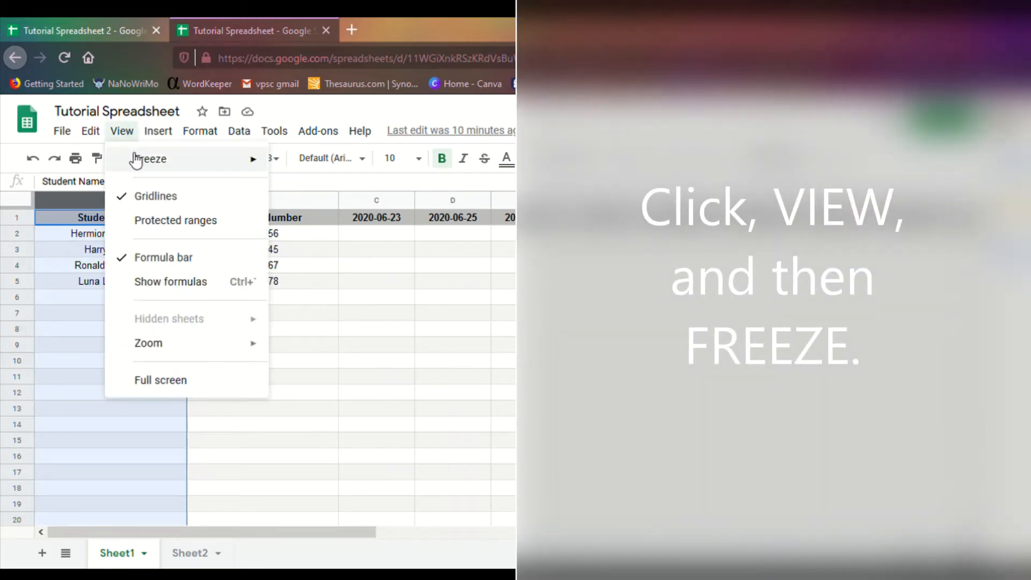
mouse_move(139, 166)
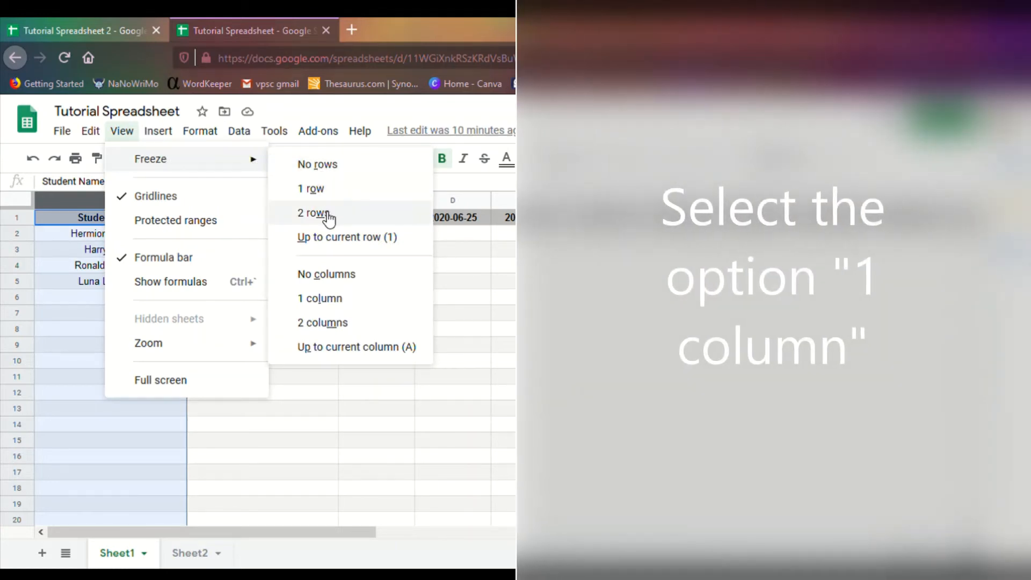
click(330, 300)
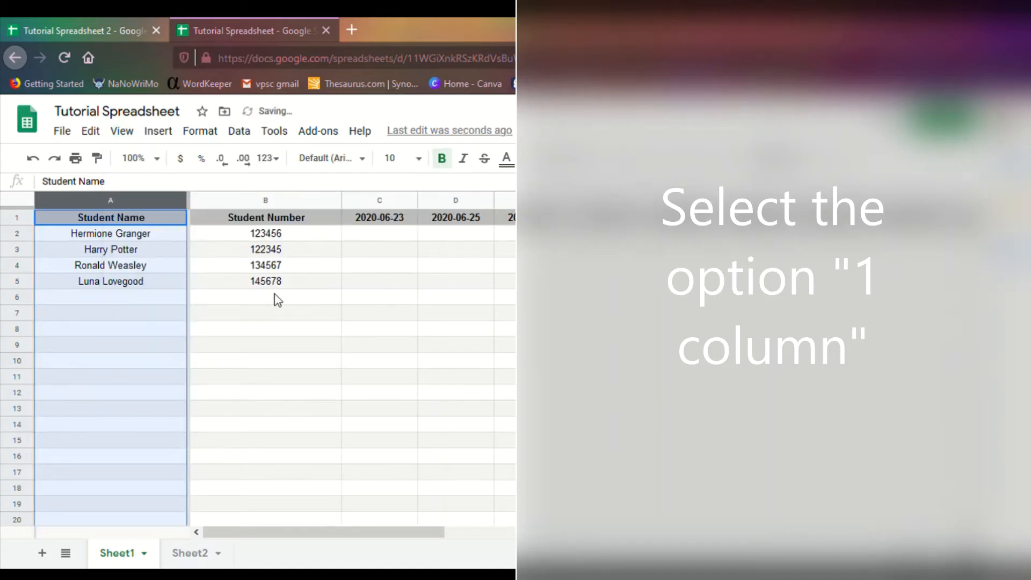
click(130, 332)
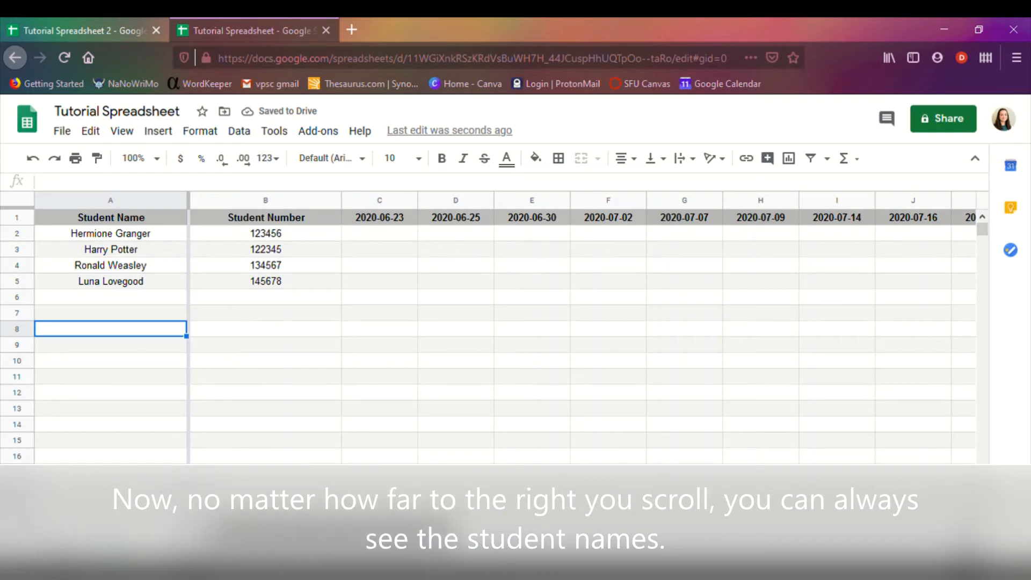
scroll(582, 323, right, 3)
scroll(582, 322, right, 7)
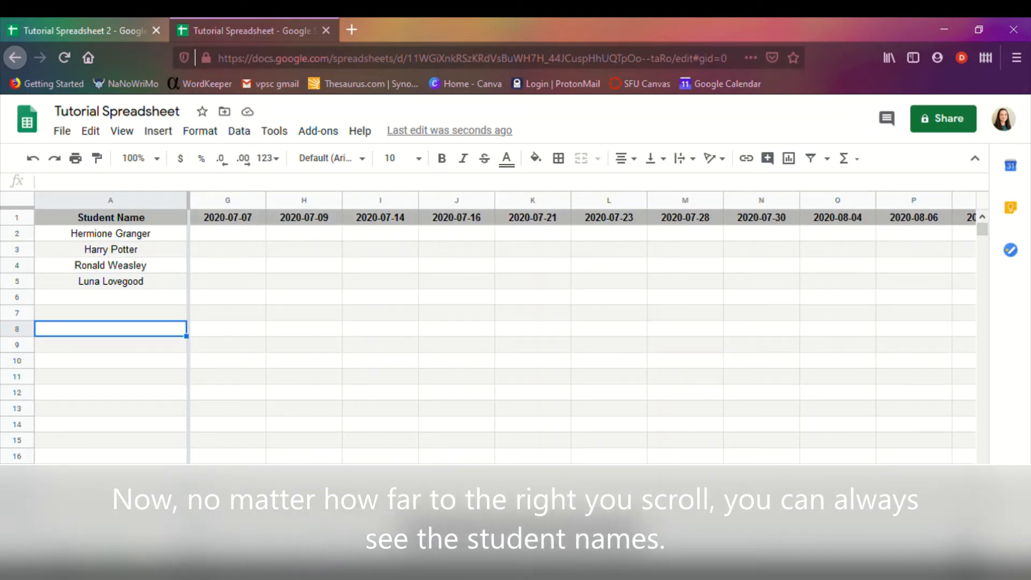
scroll(582, 322, right, 7)
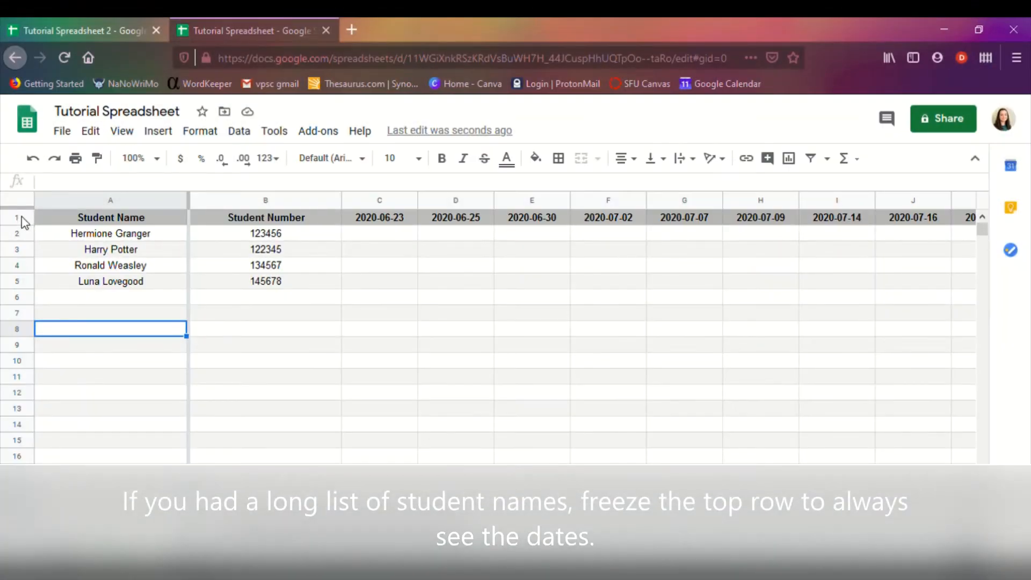
Freeze one row so that the header row with the dates stays in place.
click(24, 218)
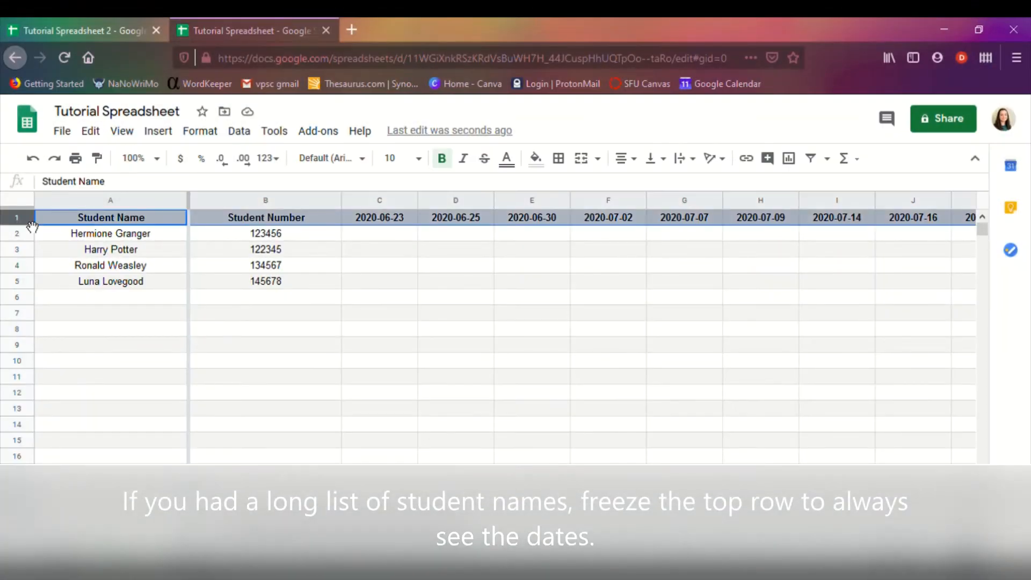
click(131, 138)
mouse_move(143, 161)
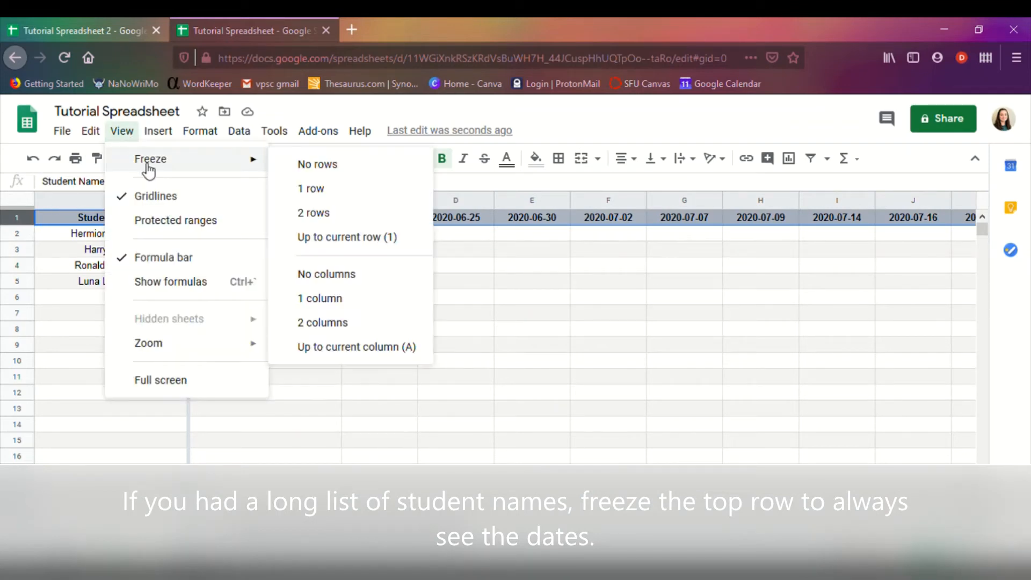
click(322, 190)
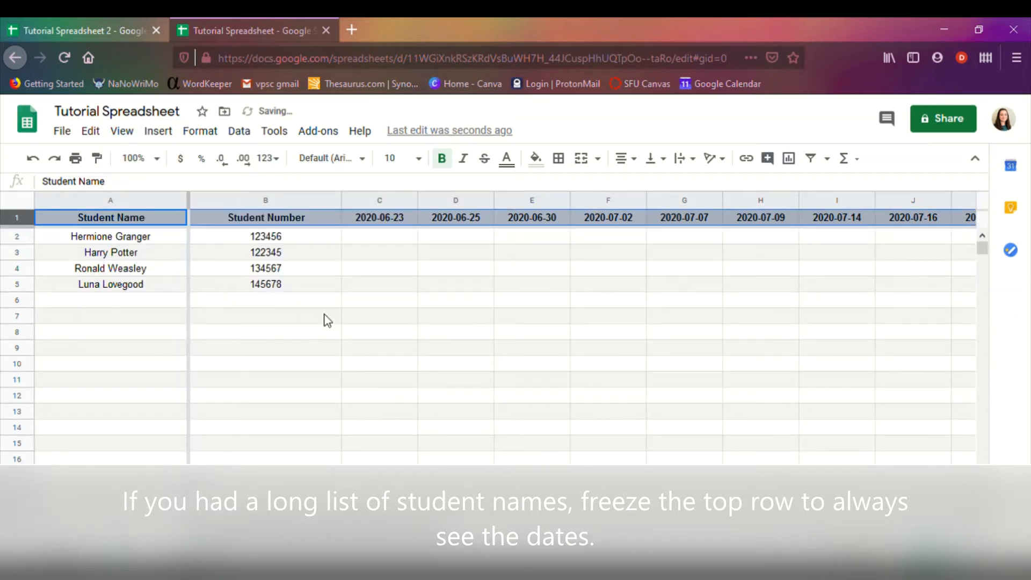
click(310, 256)
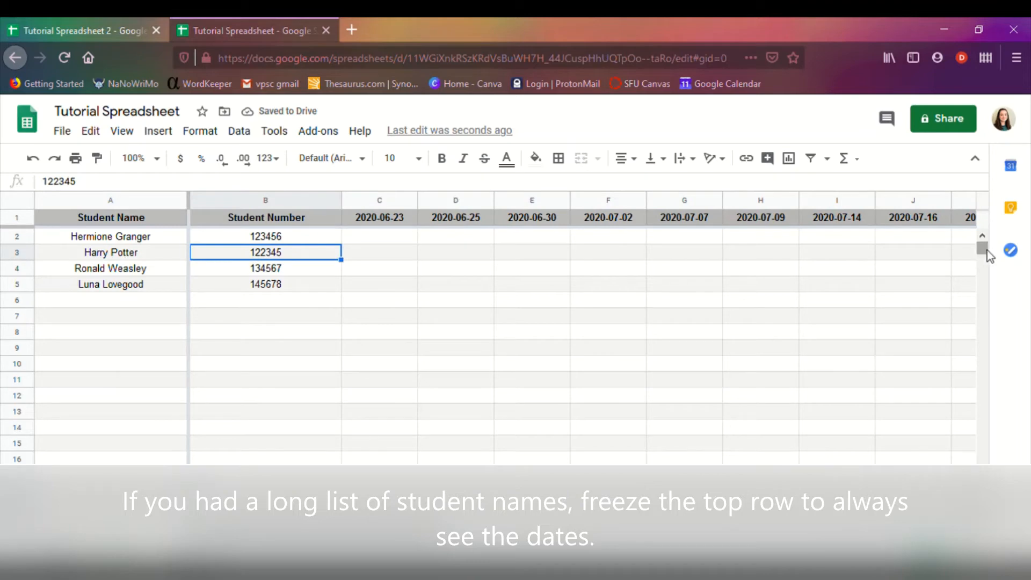
mouse_move(987, 250)
mouse_down()
mouse_move(986, 263)
mouse_move(987, 239)
mouse_up()
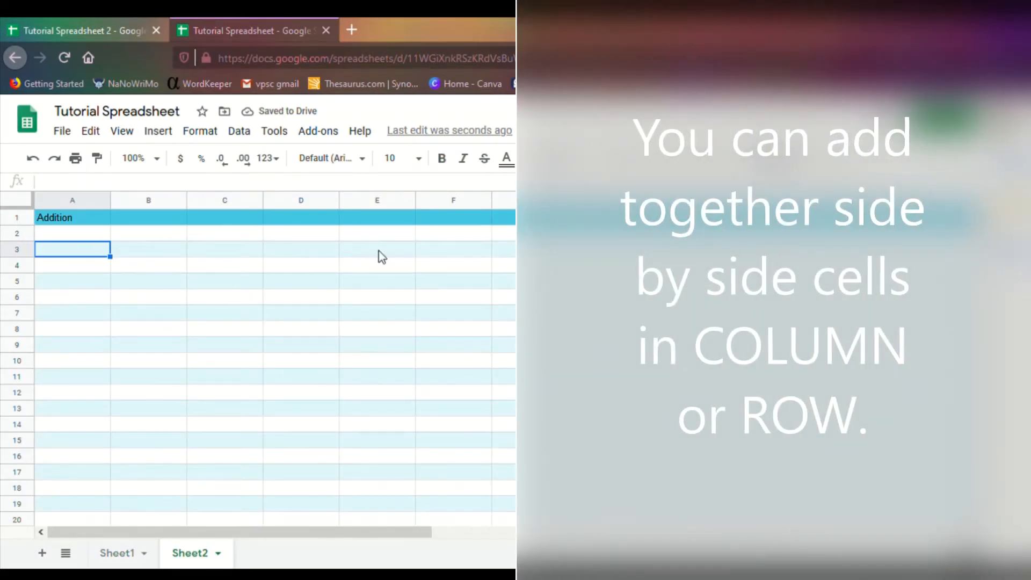
Enter the value 4 in each of the cells A3, B3, C3 and D3 on Sheet2.
text(4)
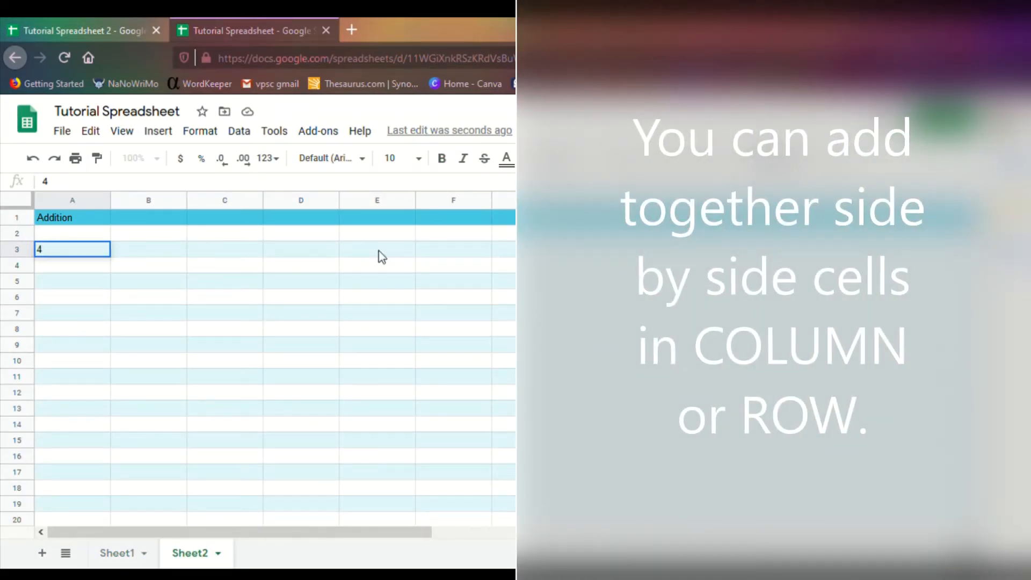
key(Tab)
text(4)
key(Tab)
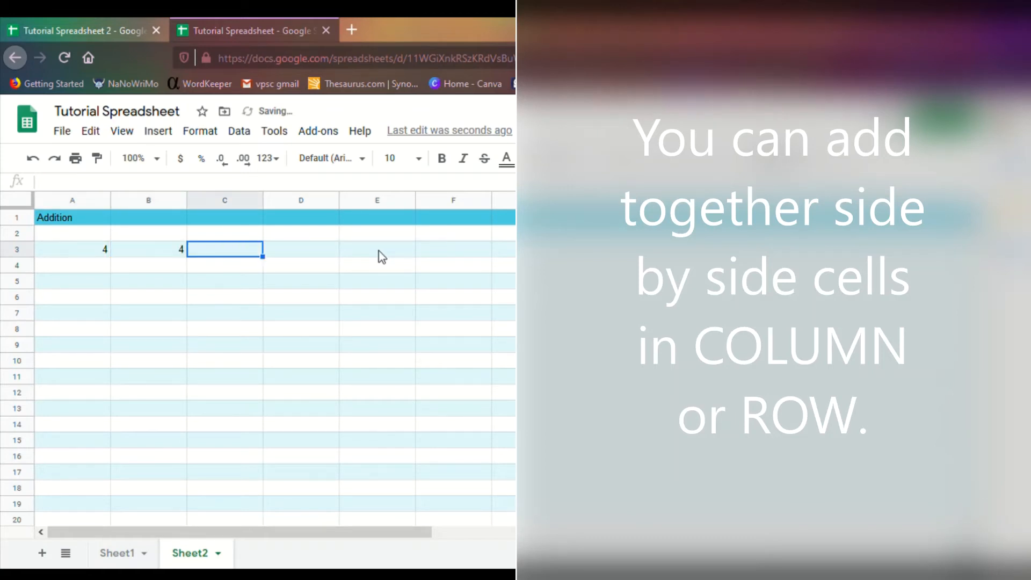
text(4)
key(Tab)
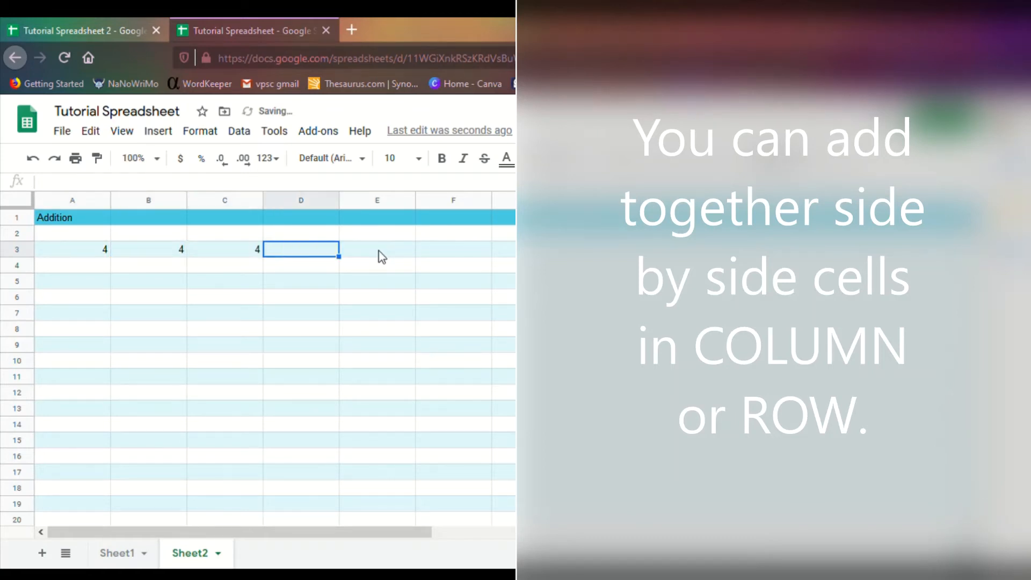
text(4)
key(Tab)
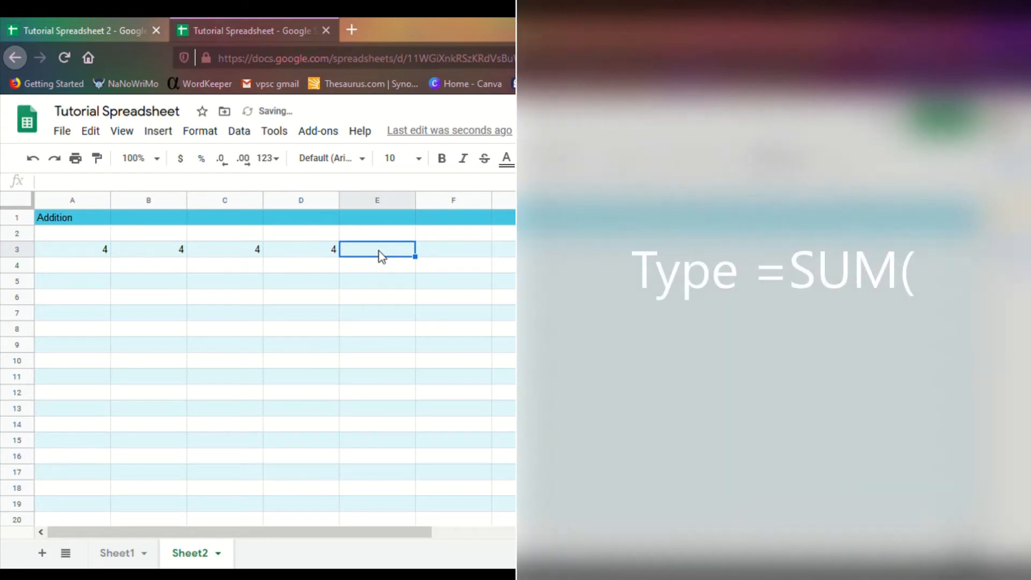
Enter the formula =SUM(A3:D3) in cell E3 to add up the four values in row 3.
text(=SUM)
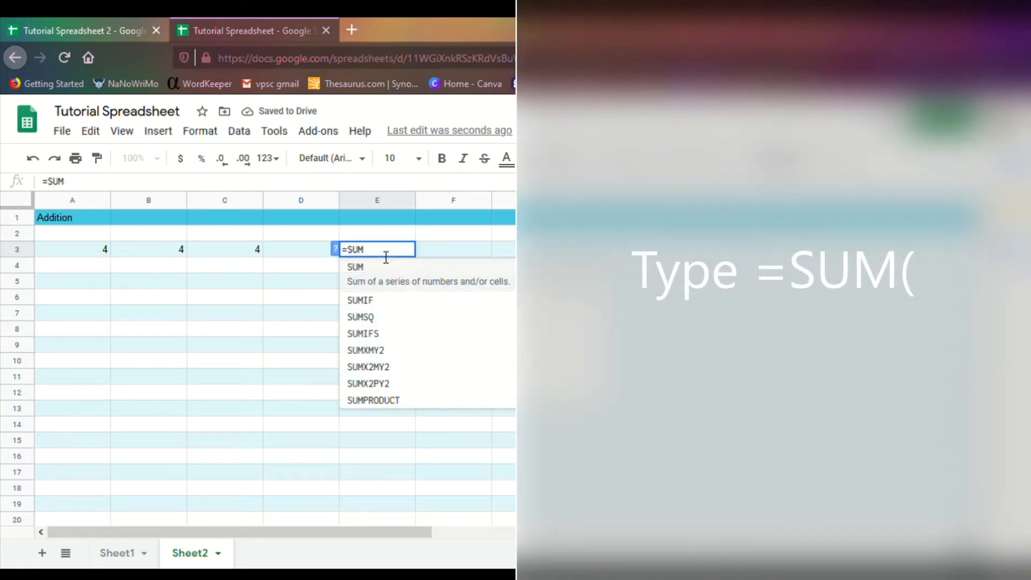
text(()
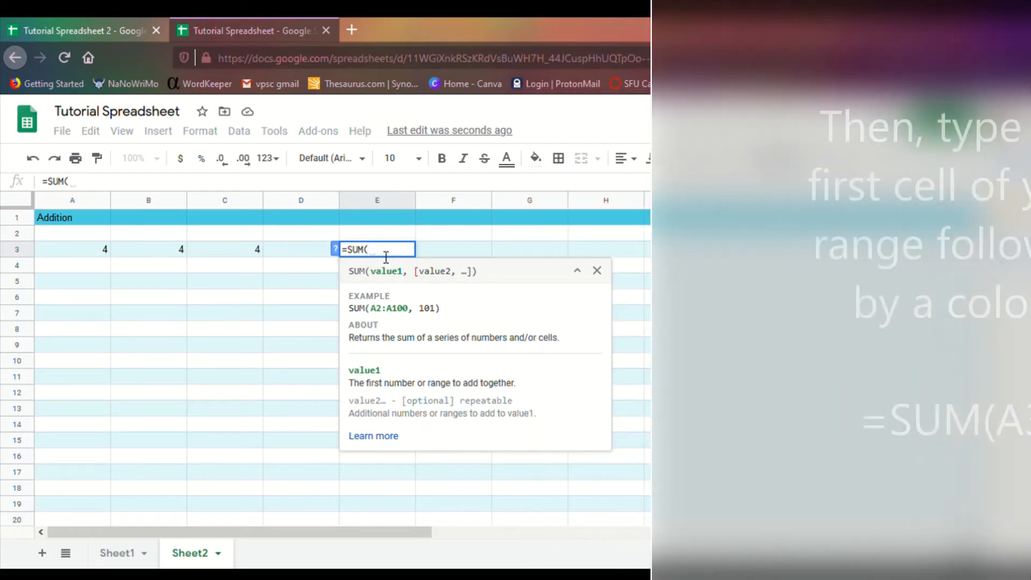
text(A)
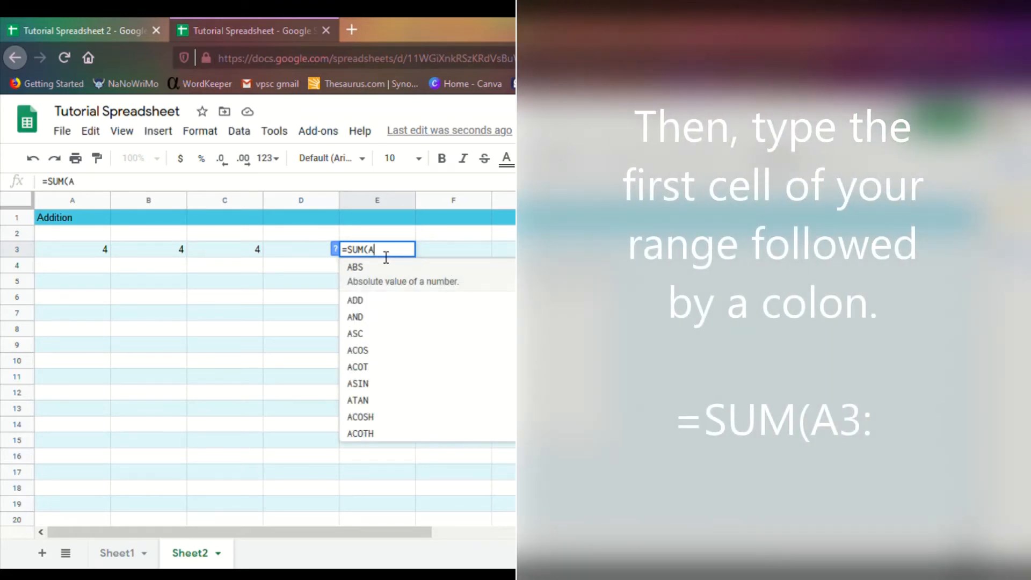
text(3)
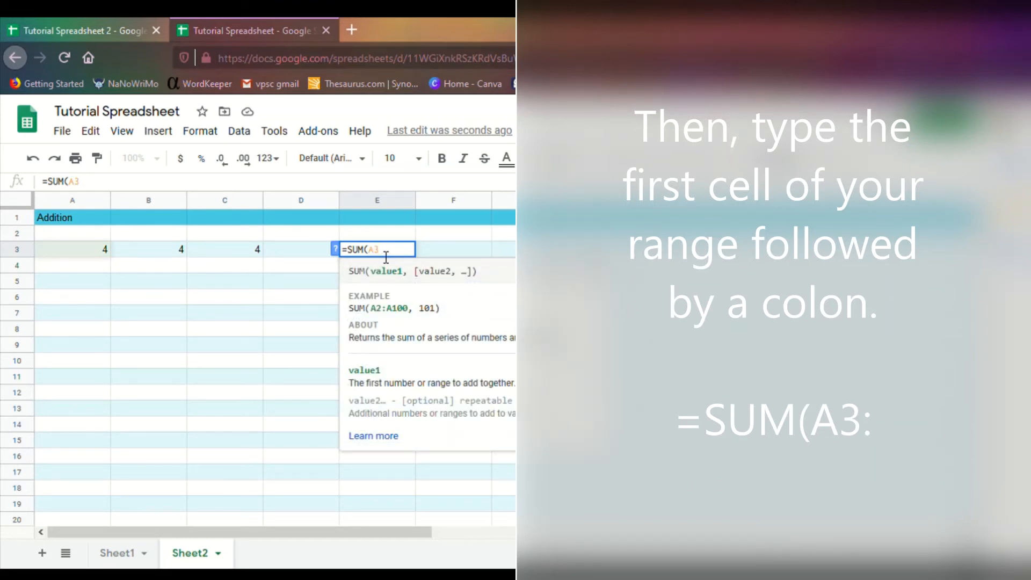
text(:)
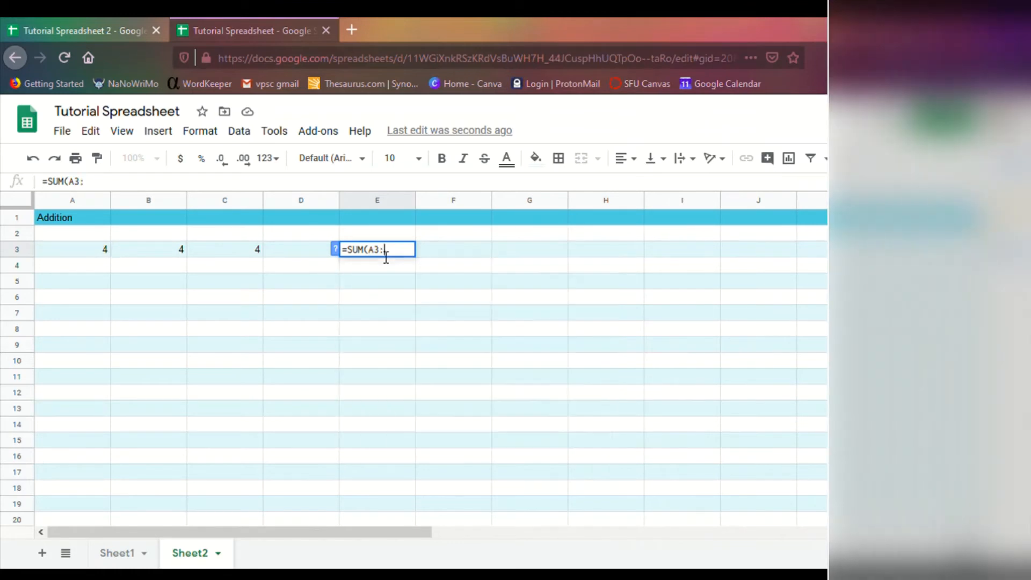
text(D3)
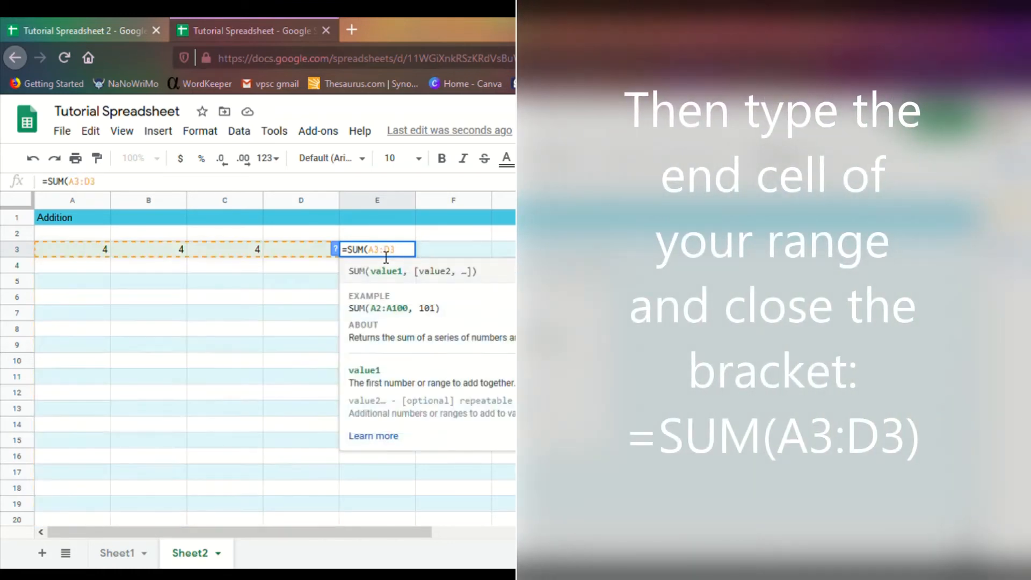
text())
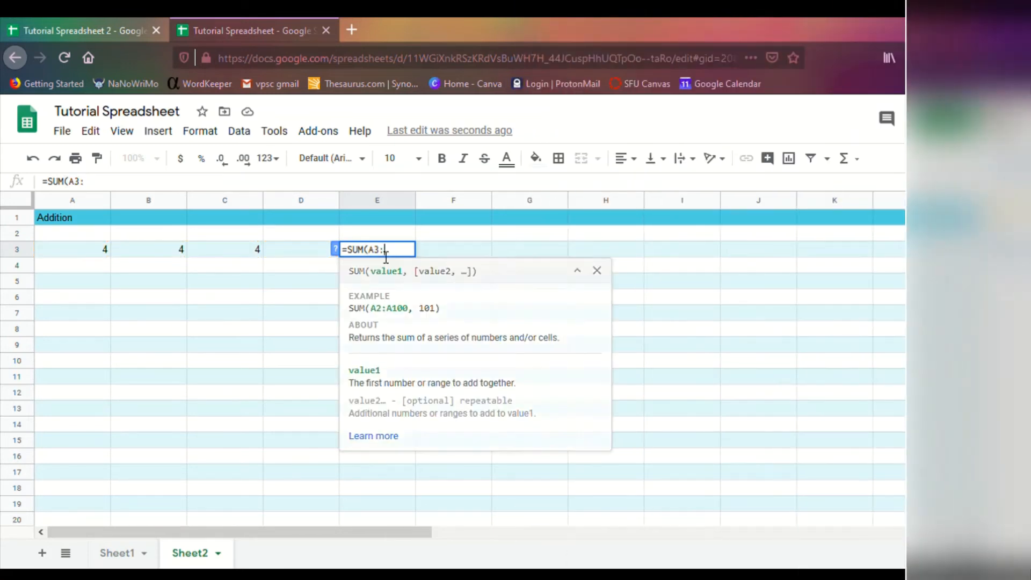
text(D3)
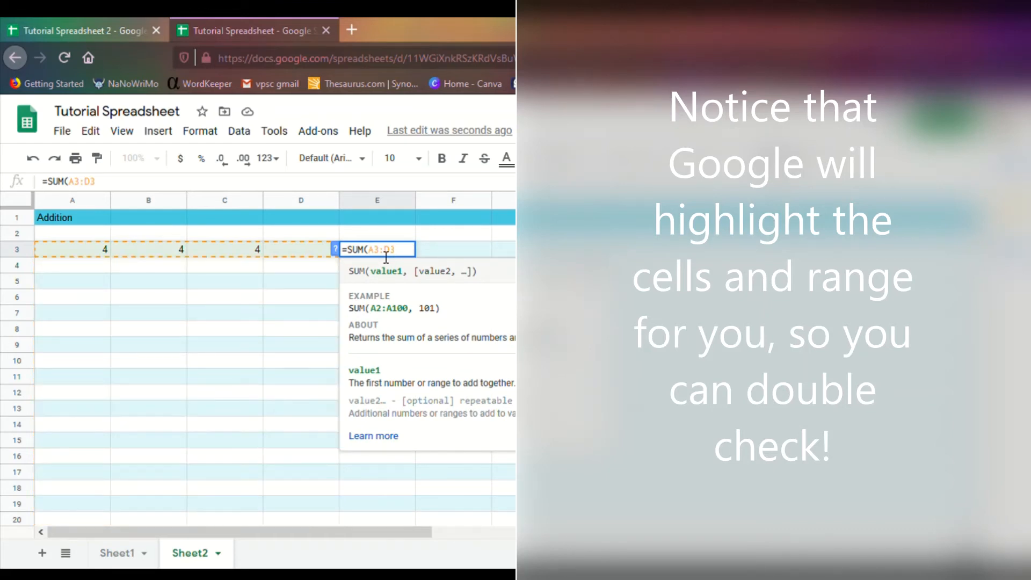
text())
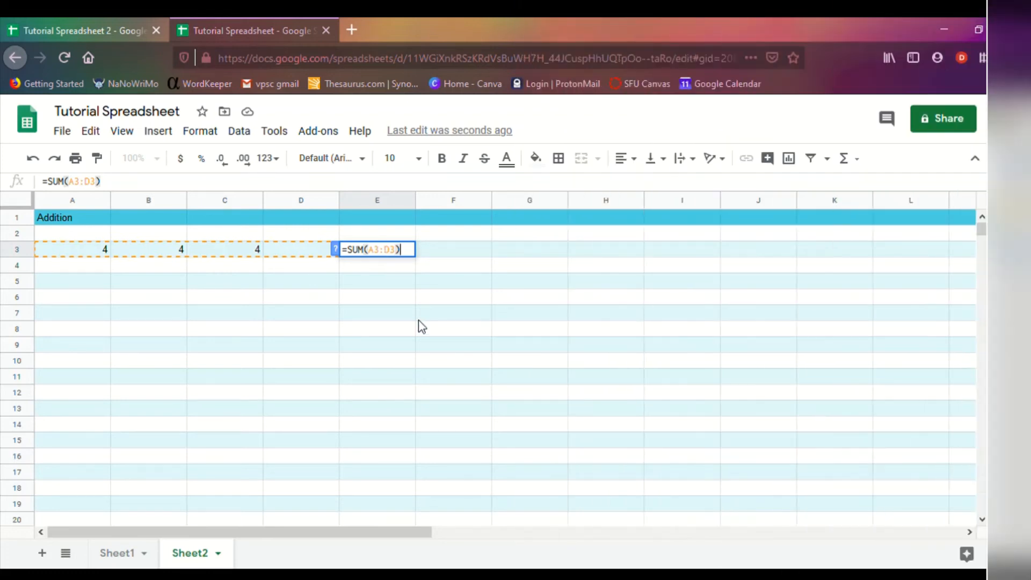
key(Return)
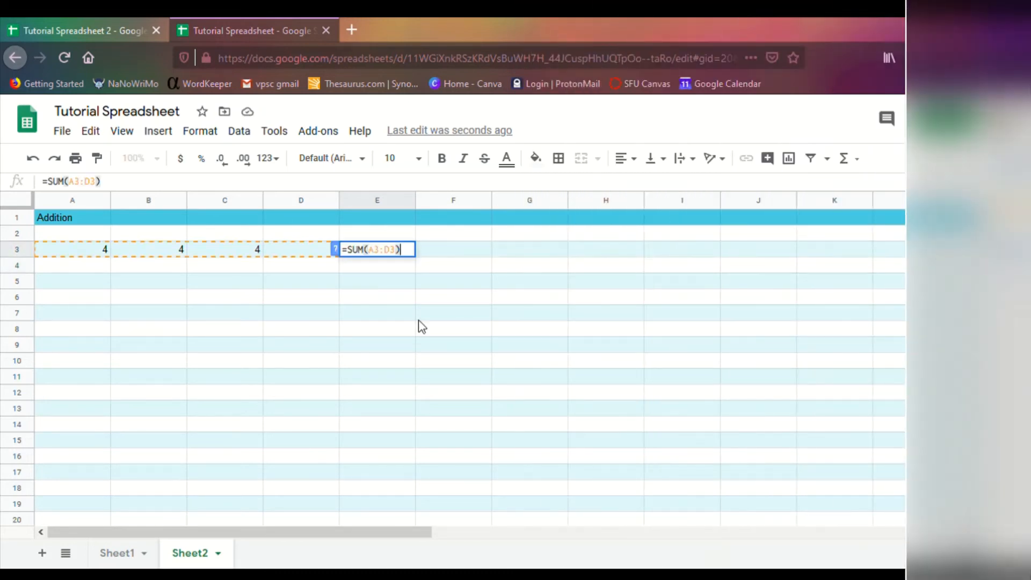
key(Return)
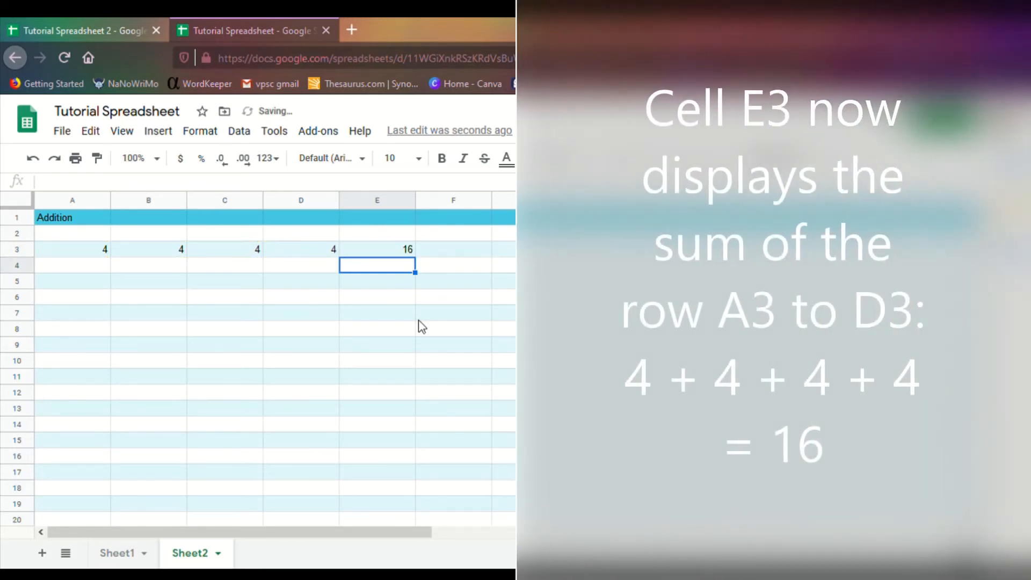